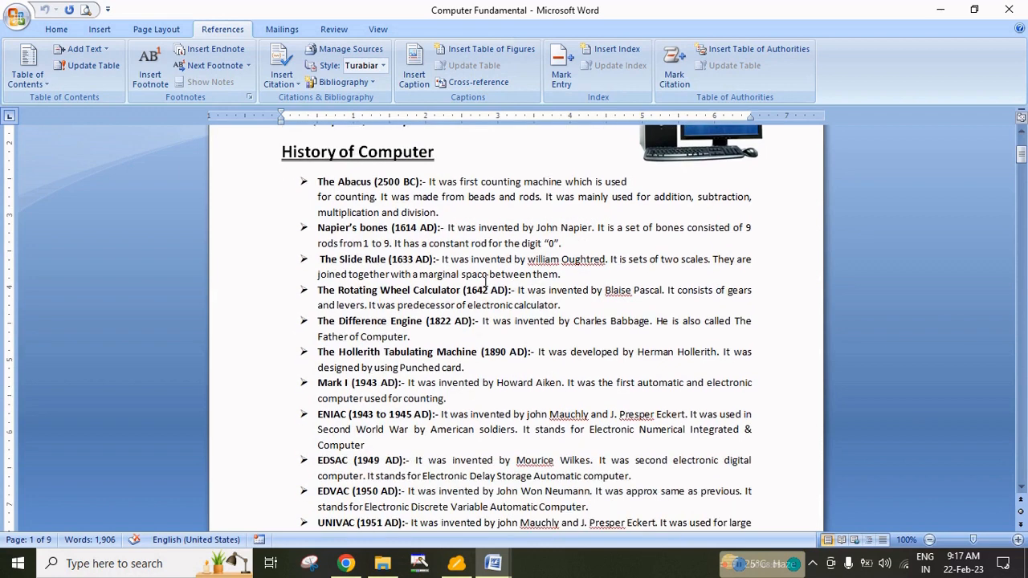
scroll(485, 281, up, 11)
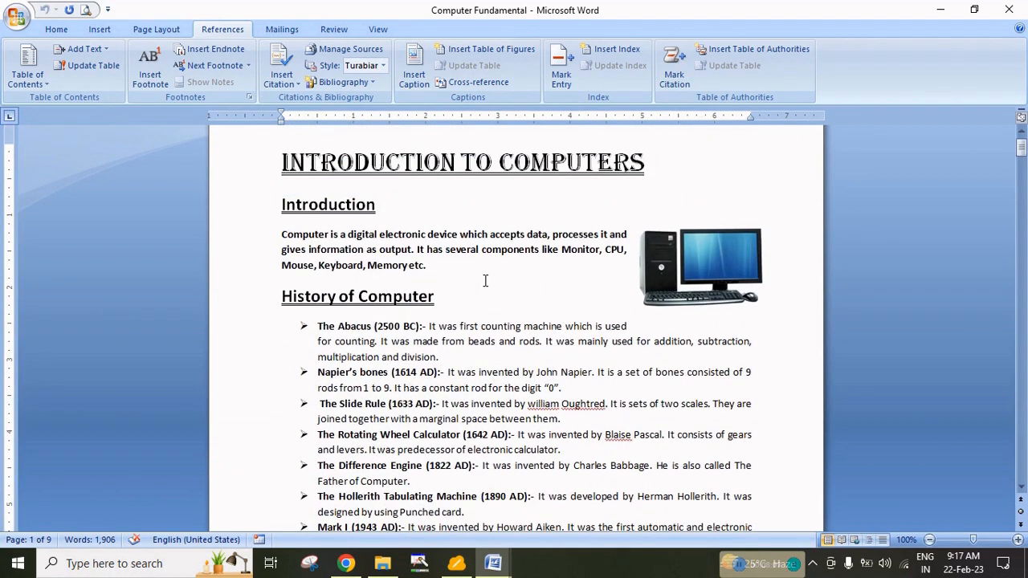
click(559, 76)
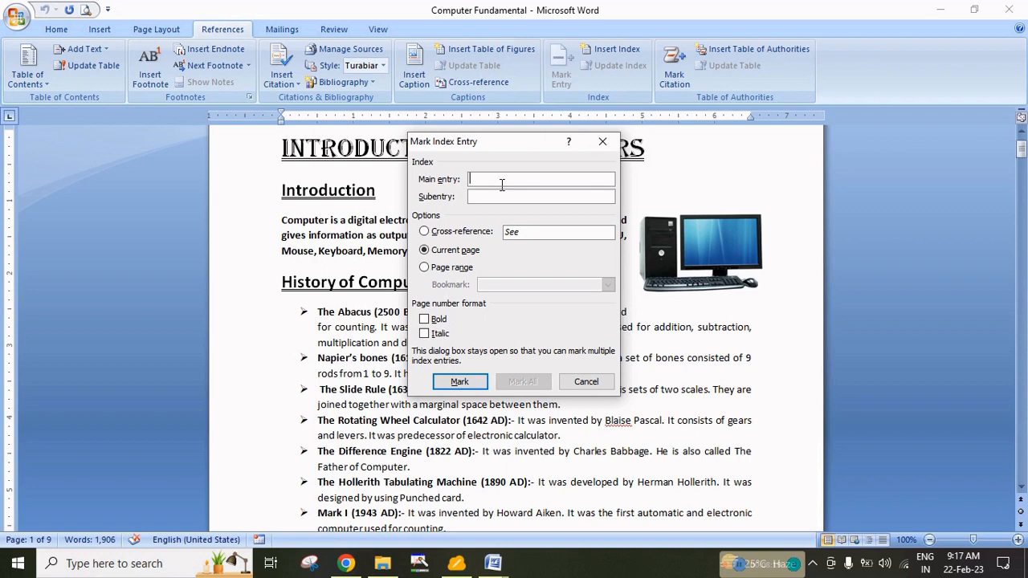
click(496, 194)
click(602, 143)
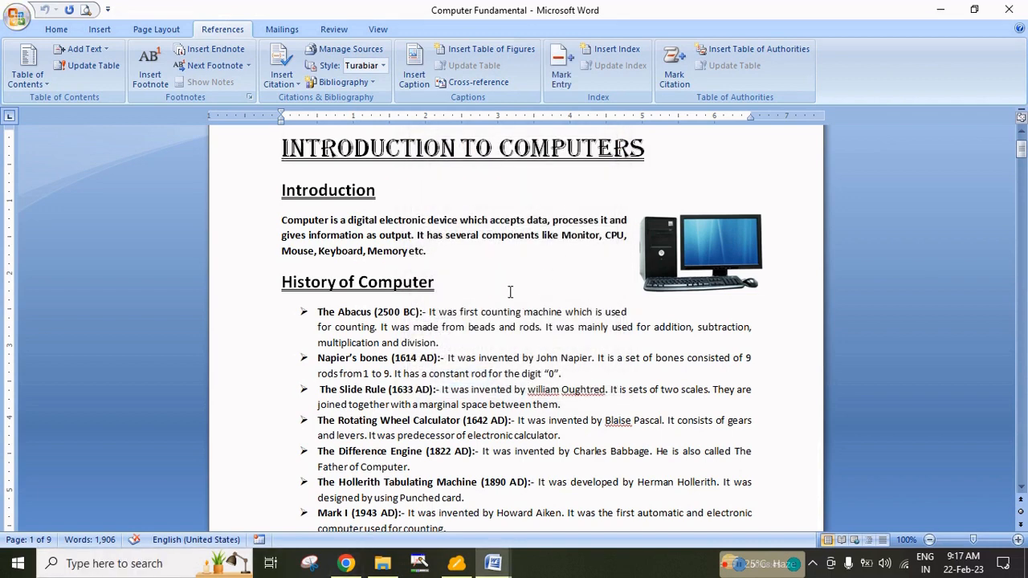
- Mark "machine" in the Abacus paragraph as an index entry with the subentry "Device", and hide the formatting marks
drag(523, 311, 564, 316)
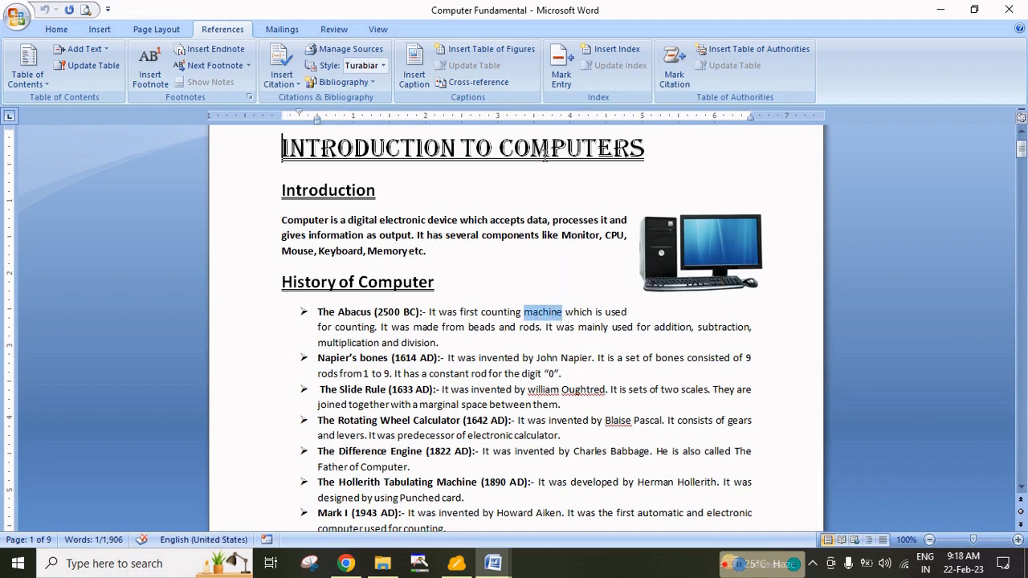
click(559, 61)
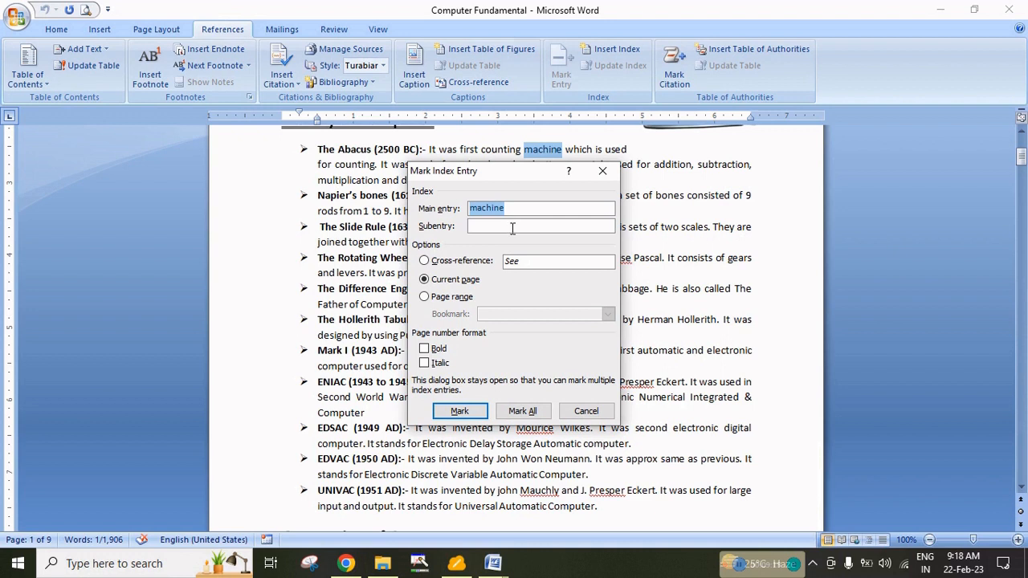
click(513, 228)
text(Dev)
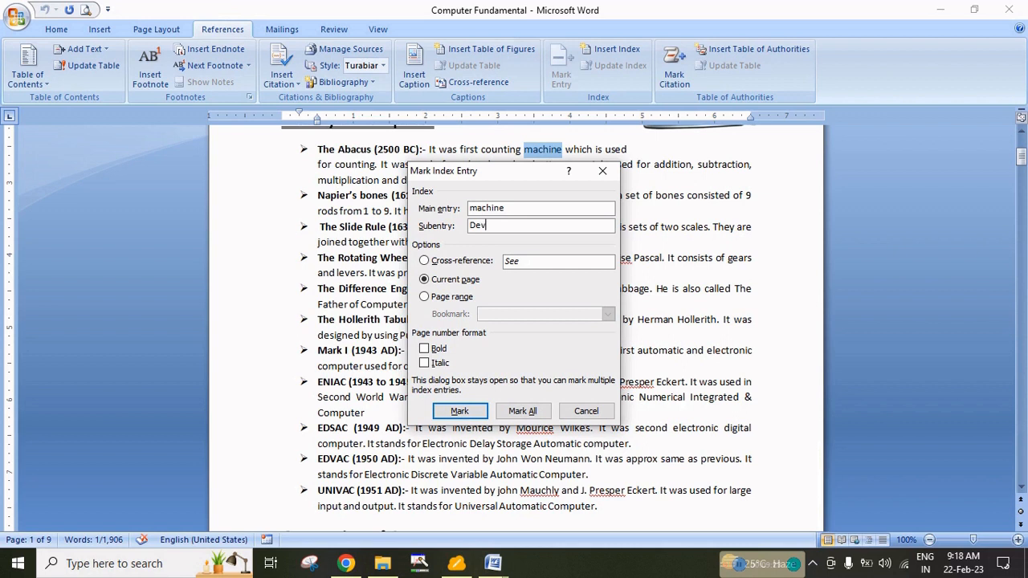
text(ice)
click(459, 412)
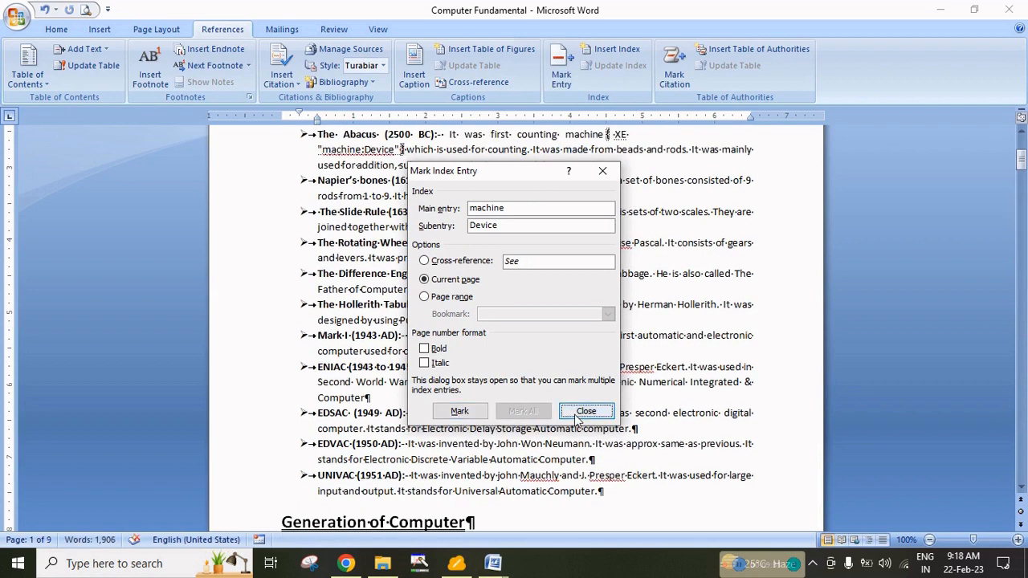
click(585, 411)
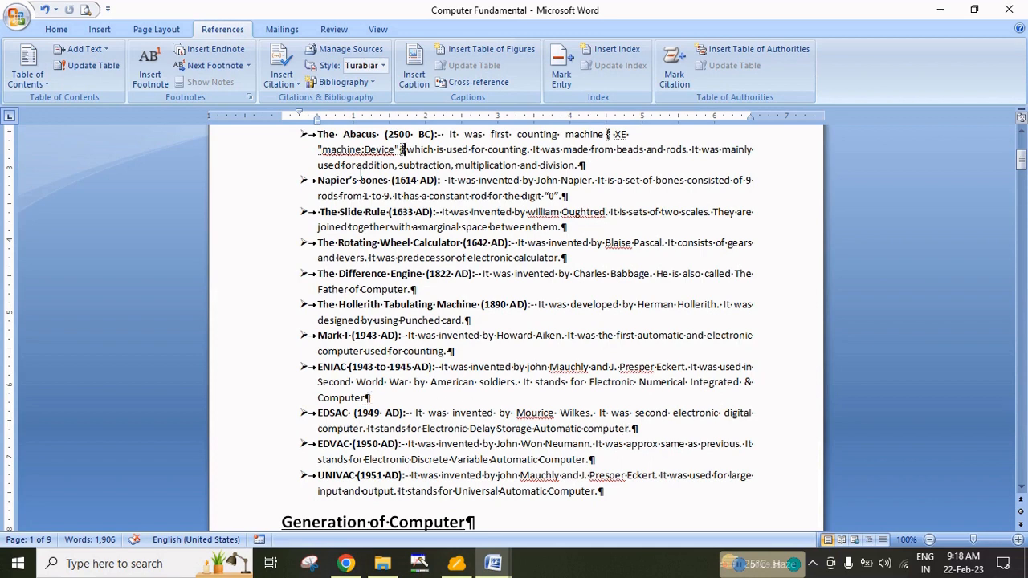
click(60, 29)
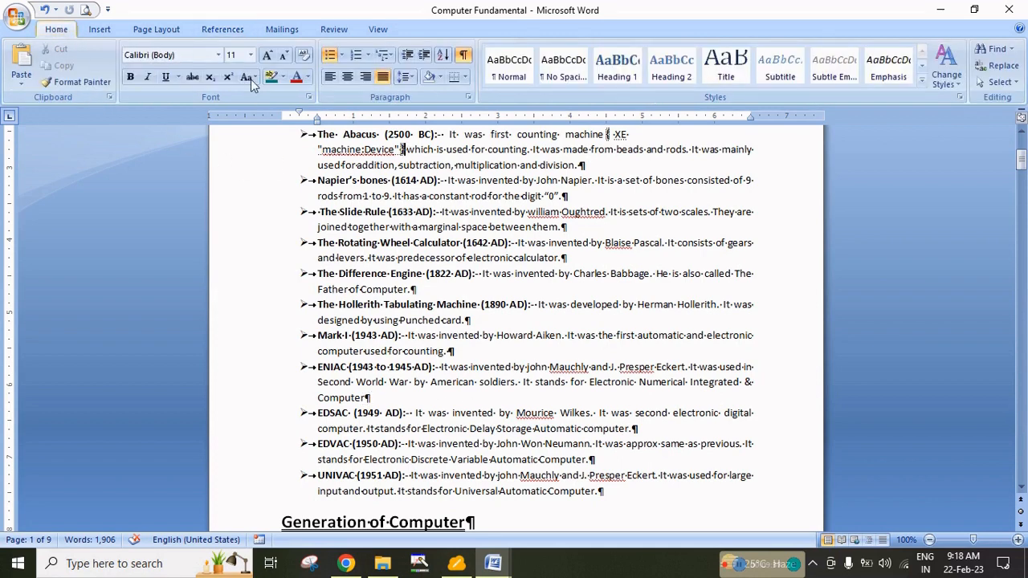
click(463, 56)
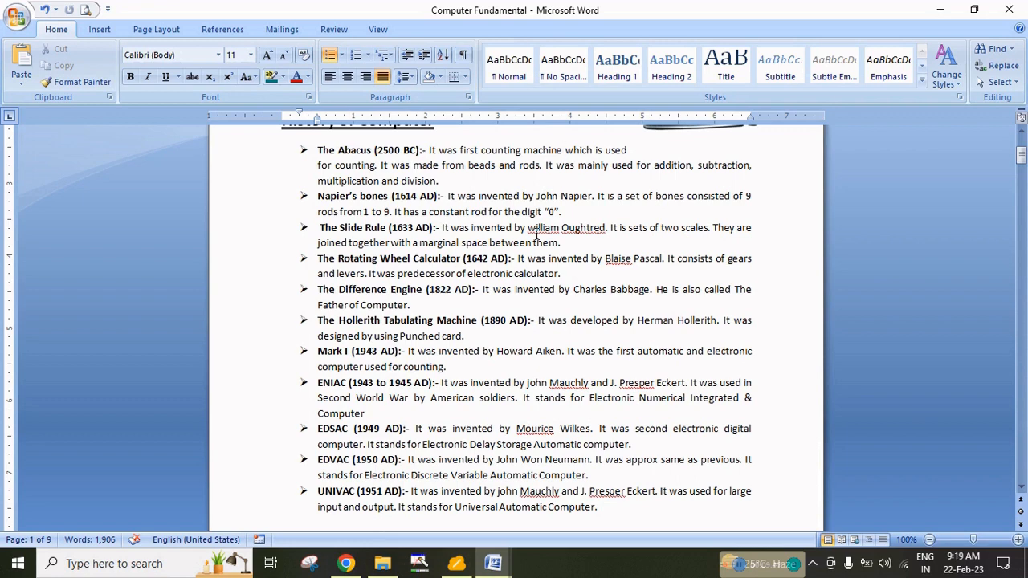
- Mark "vacuum" in the First Generation item as an index entry with the subentry "Empty", and hide the formatting marks
scroll(536, 234, down, 6)
drag(318, 319, 354, 319)
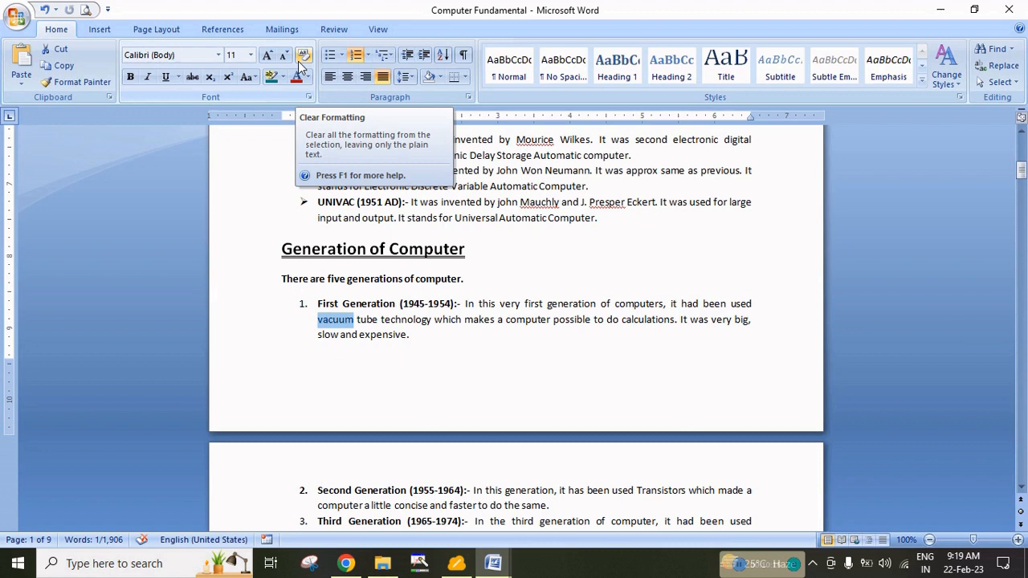
click(232, 32)
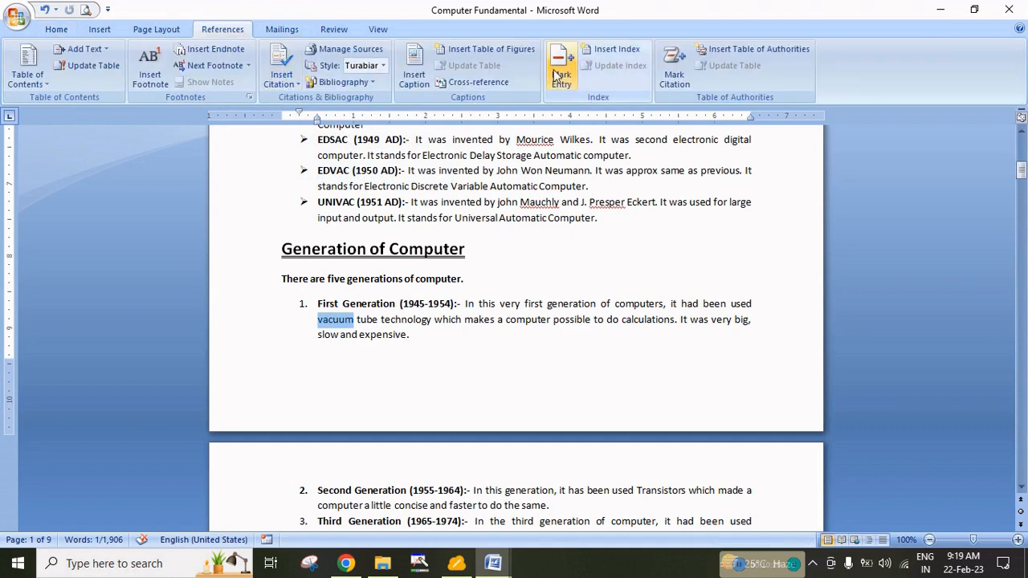
click(560, 69)
click(496, 197)
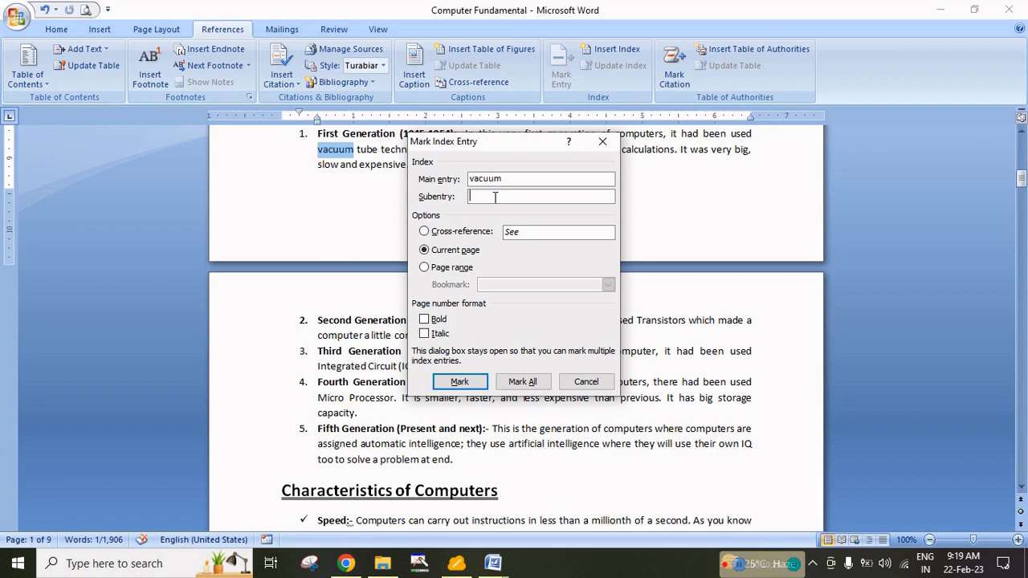
text(Empty)
click(459, 383)
click(591, 381)
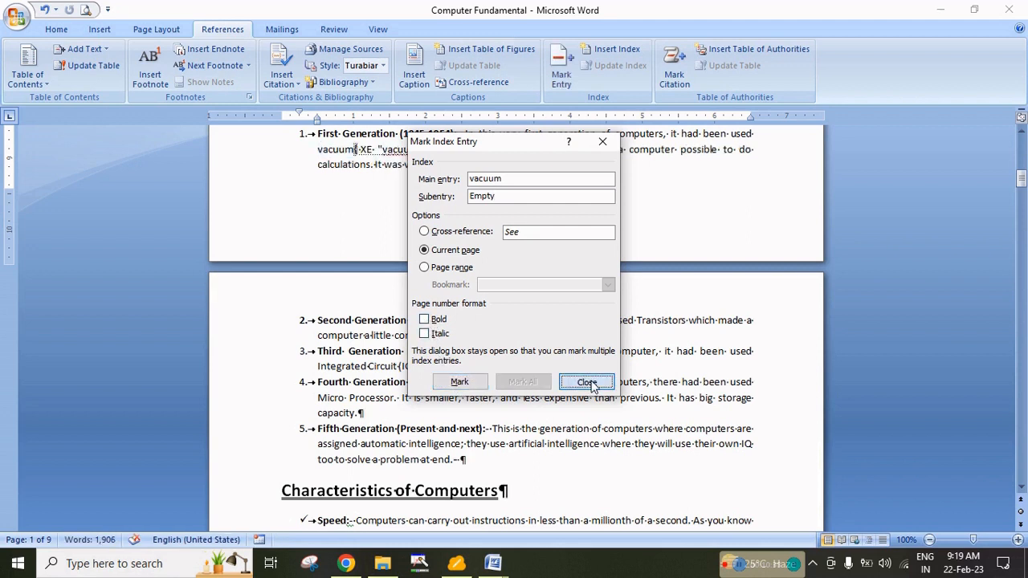
click(57, 29)
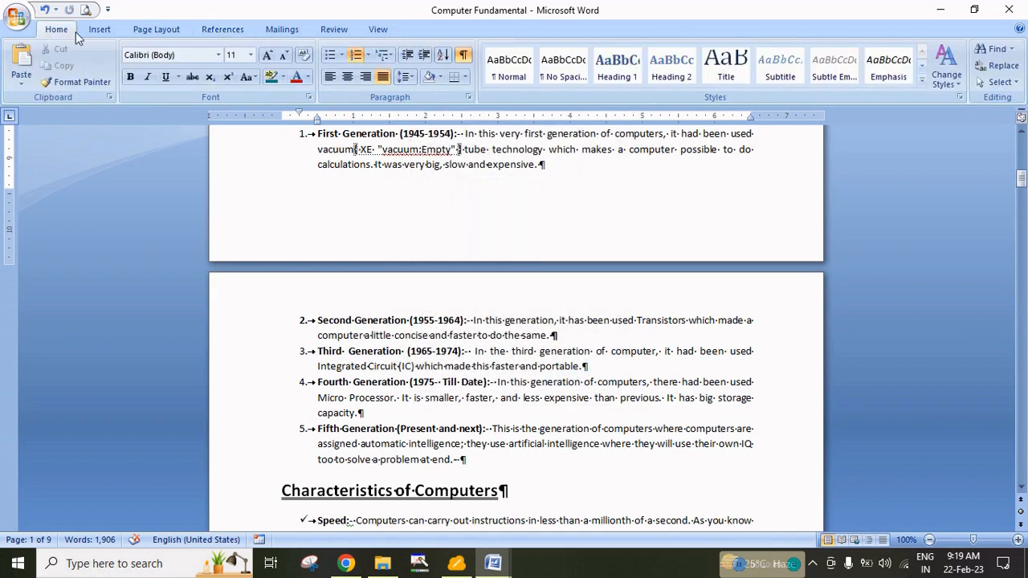
click(464, 55)
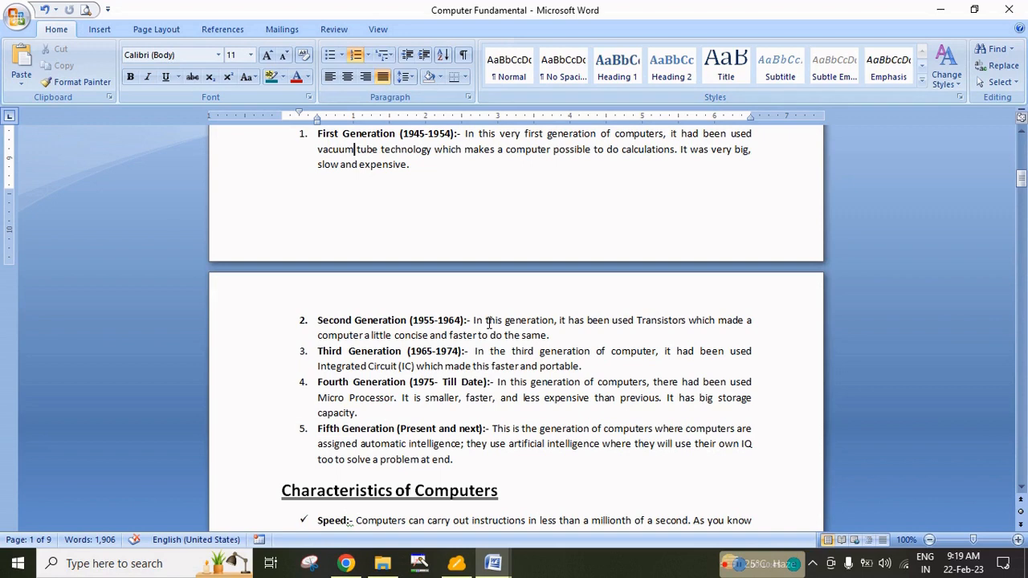
- Mark "restart" in the Reset Button item as an index entry with the subentry "Reboot", and hide the formatting marks
scroll(488, 323, down, 3)
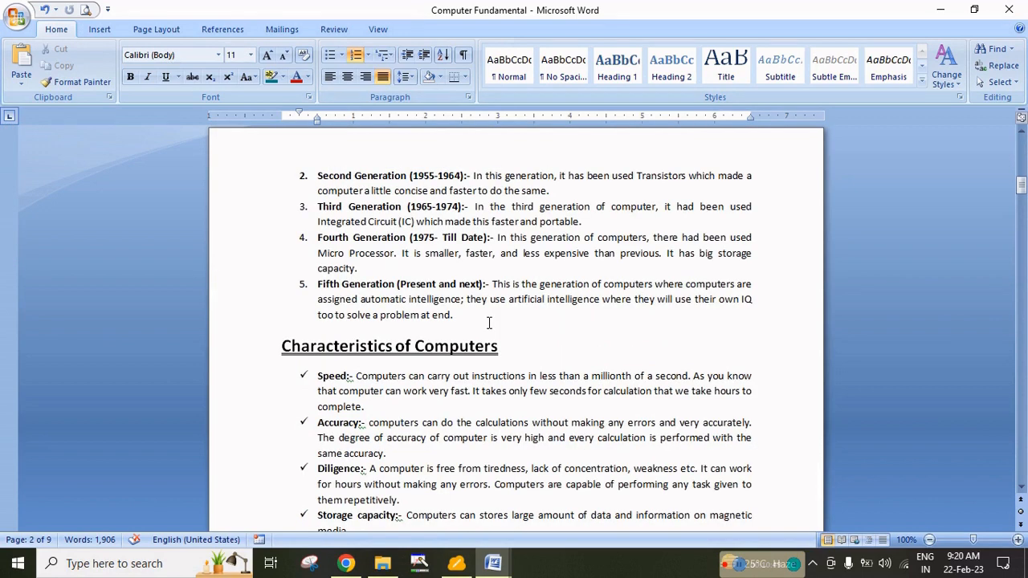
scroll(488, 322, down, 7)
double_click(439, 321)
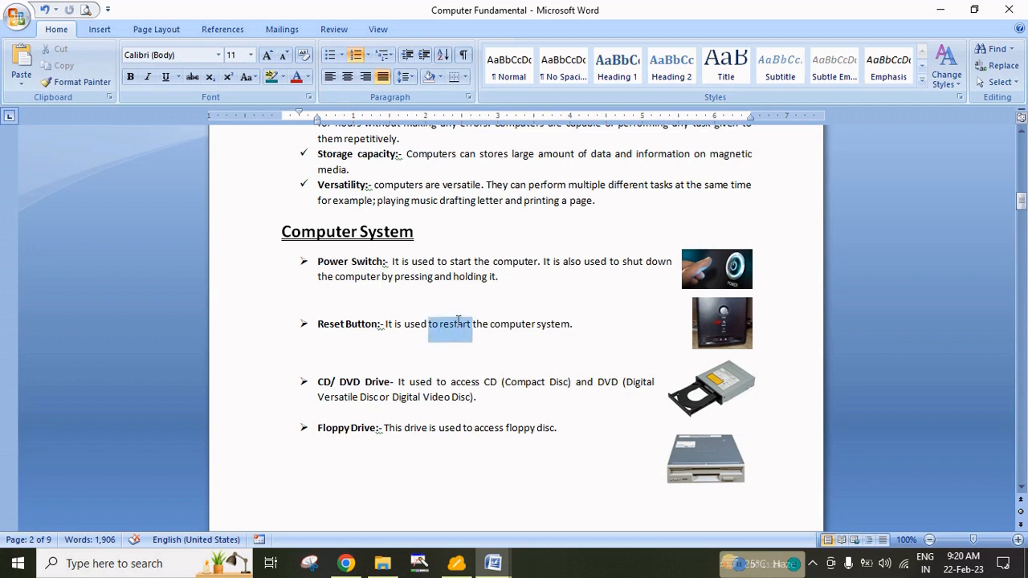
click(448, 332)
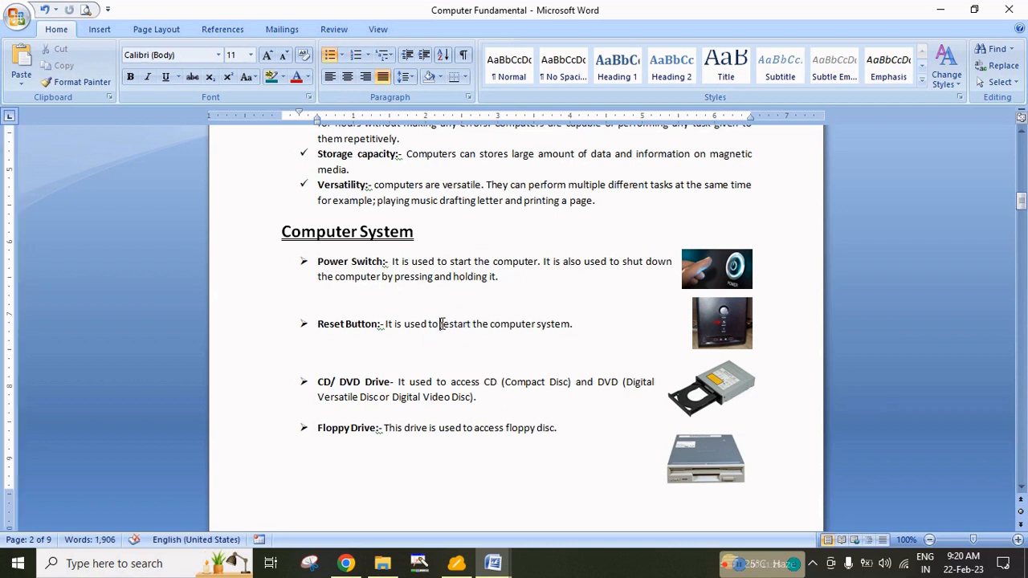
drag(440, 326, 471, 322)
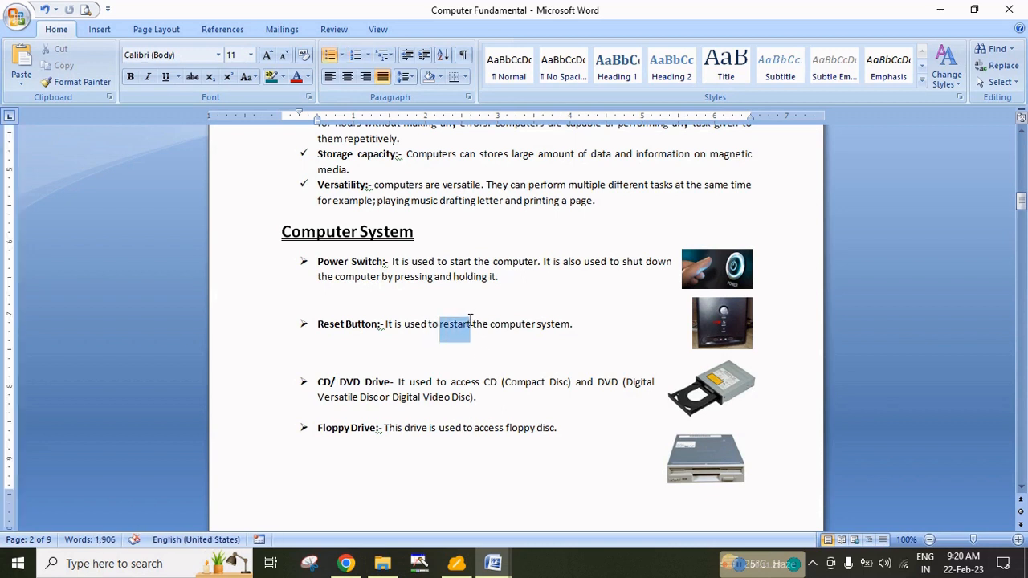
click(226, 29)
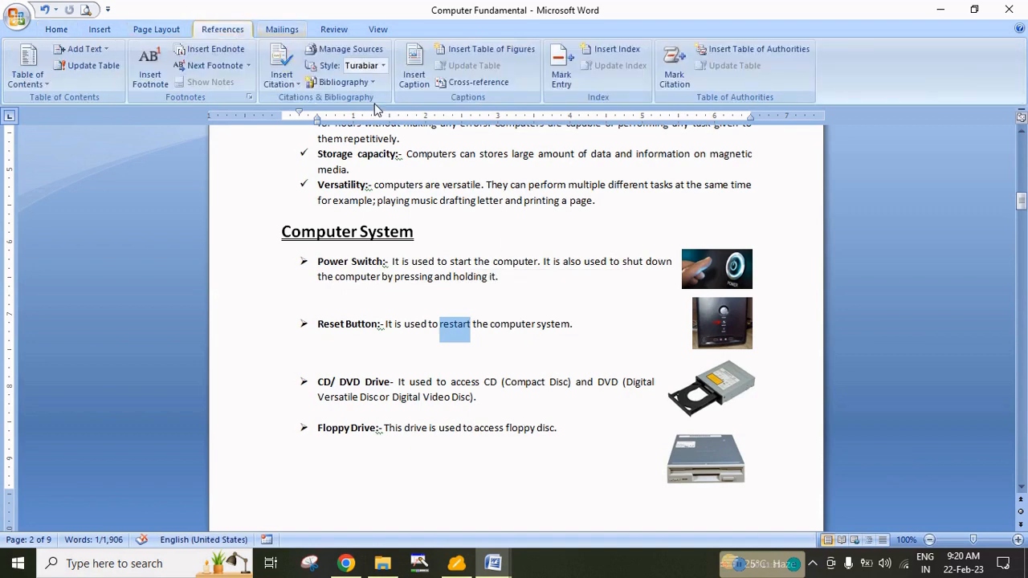
click(562, 66)
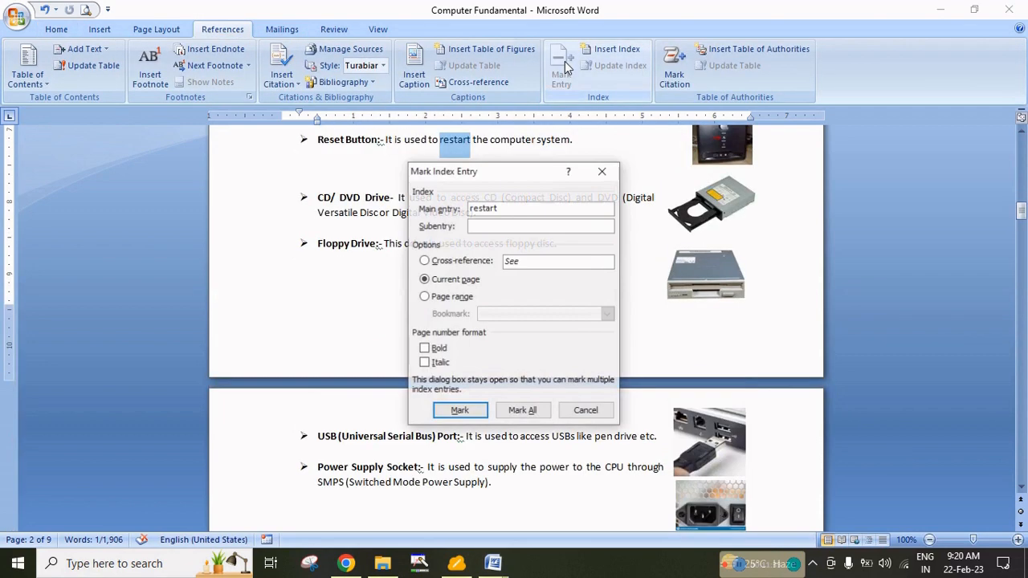
click(496, 227)
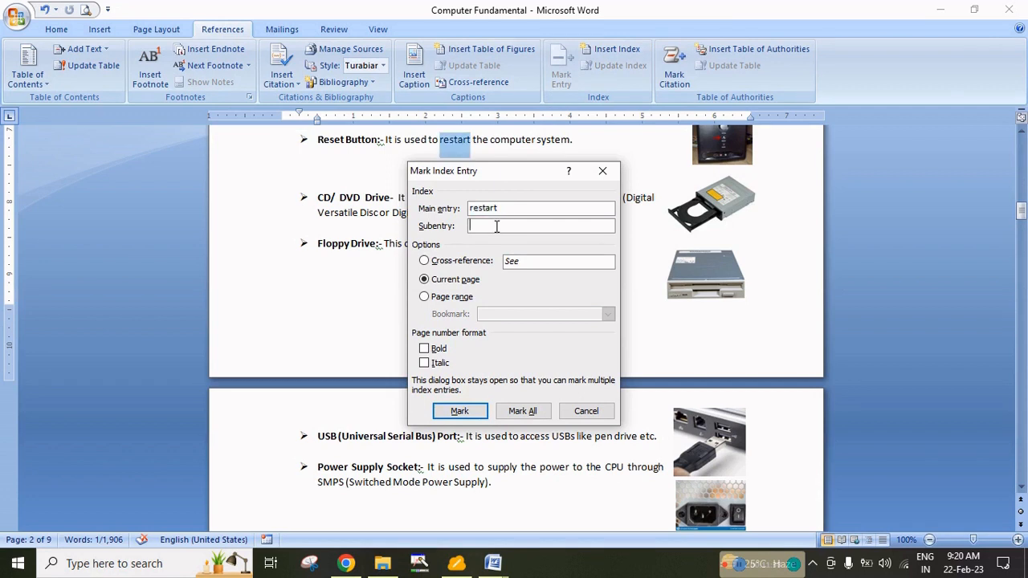
text(Reboot)
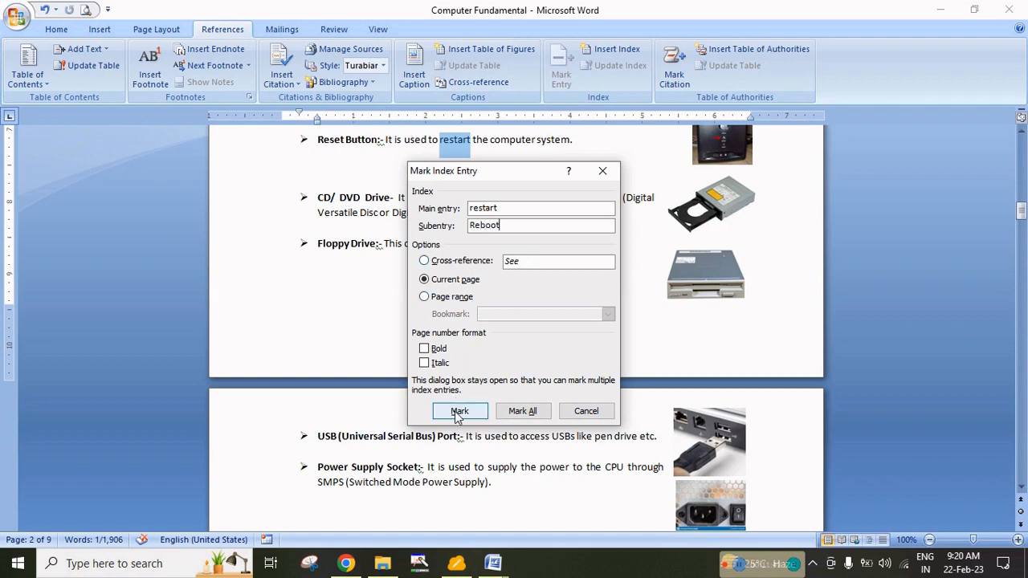
click(459, 411)
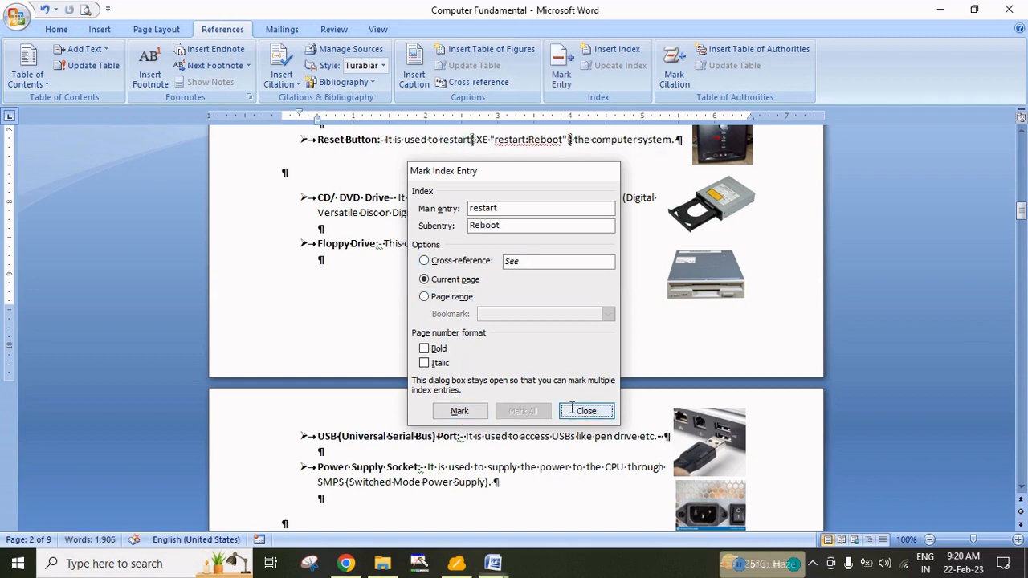
click(584, 411)
click(57, 29)
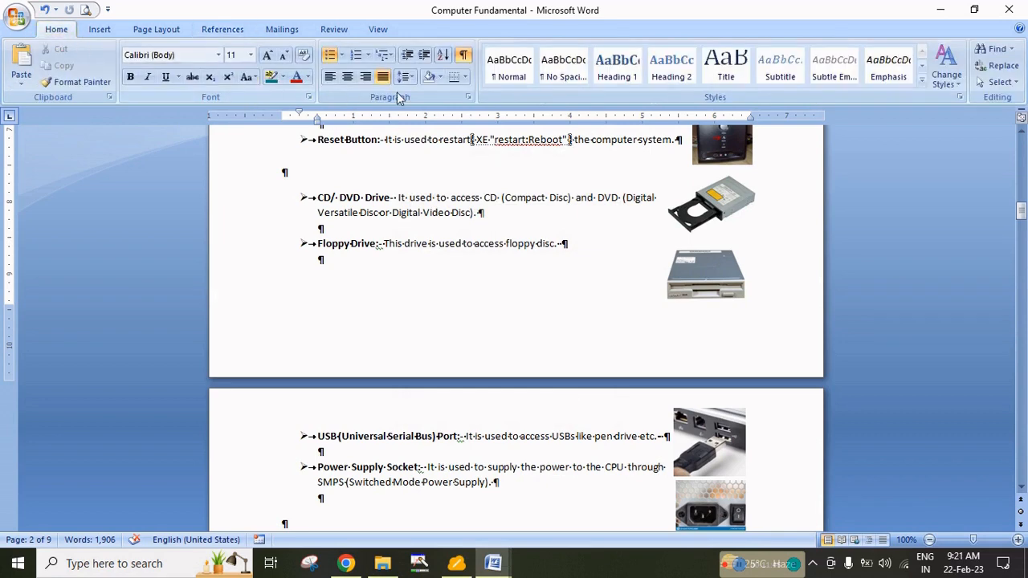
click(457, 60)
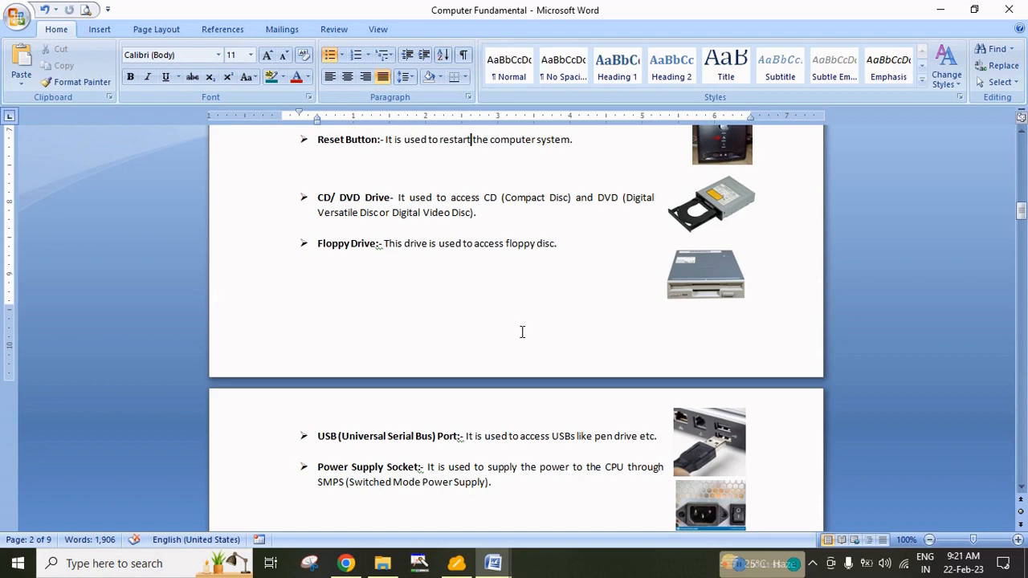
- Insert an index in the Classic format on the empty line below the Application Software section at the document's end
scroll(522, 332, down, 6)
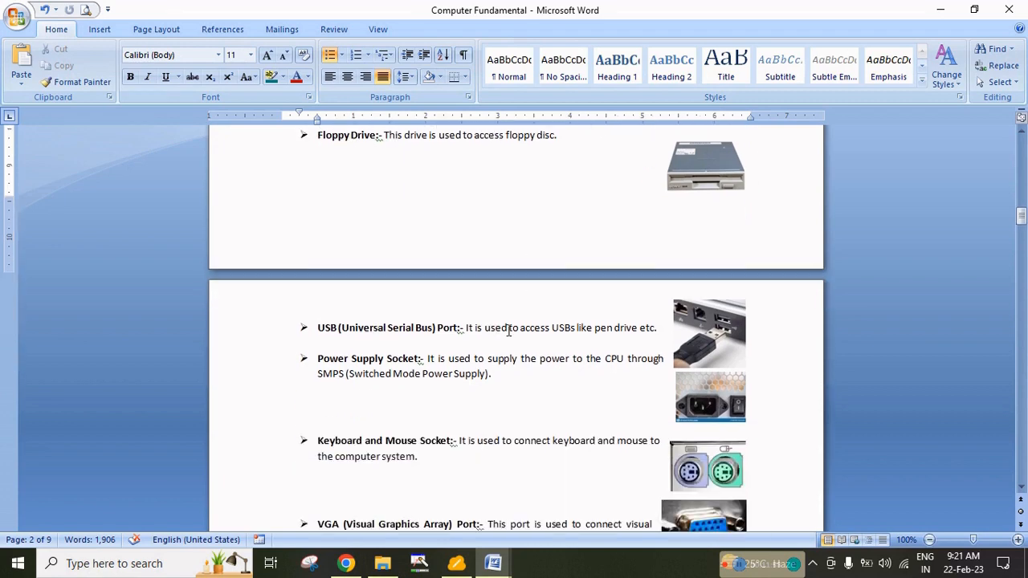
scroll(508, 330, down, 5)
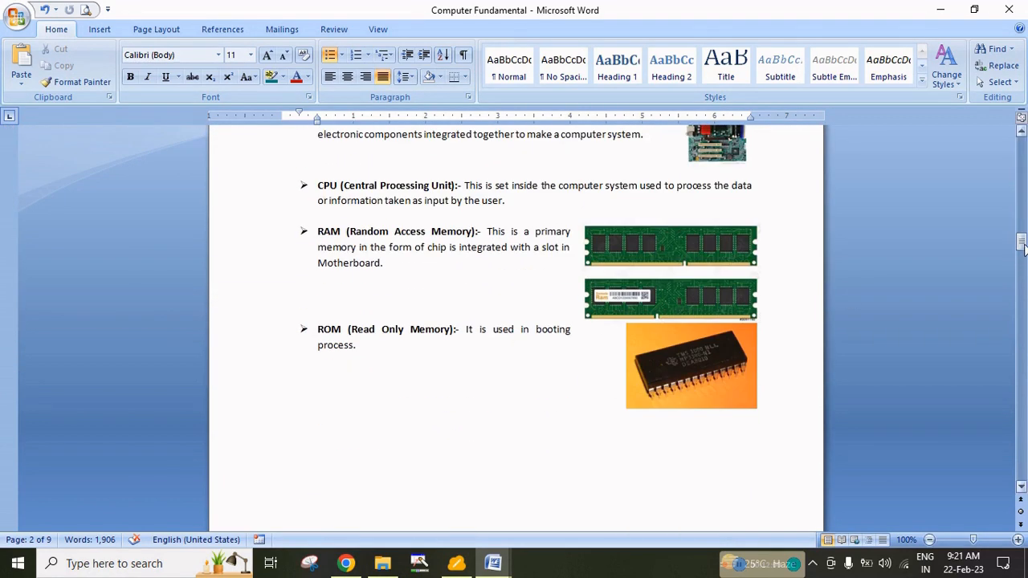
drag(1023, 249, 1023, 466)
click(291, 404)
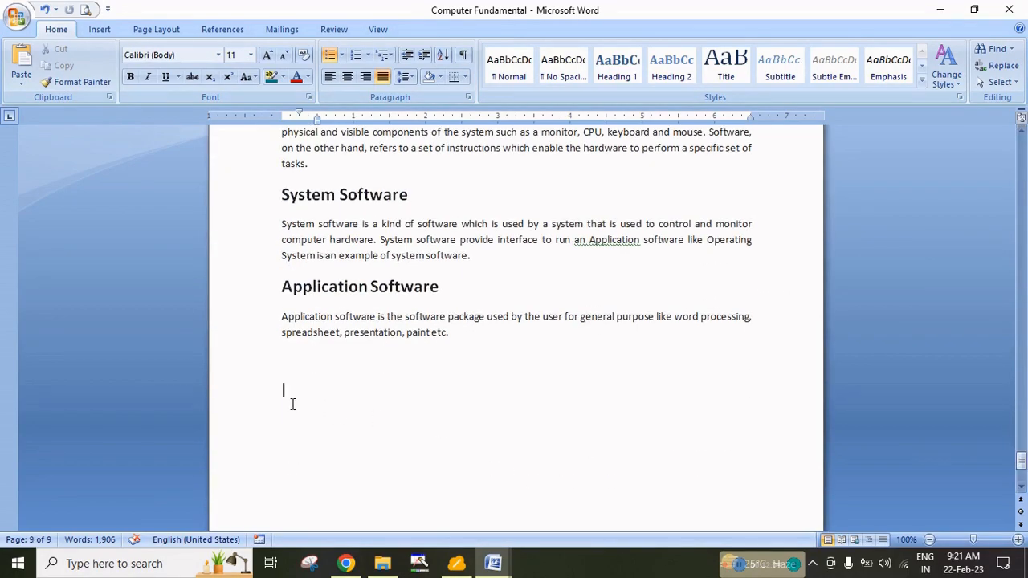
click(231, 33)
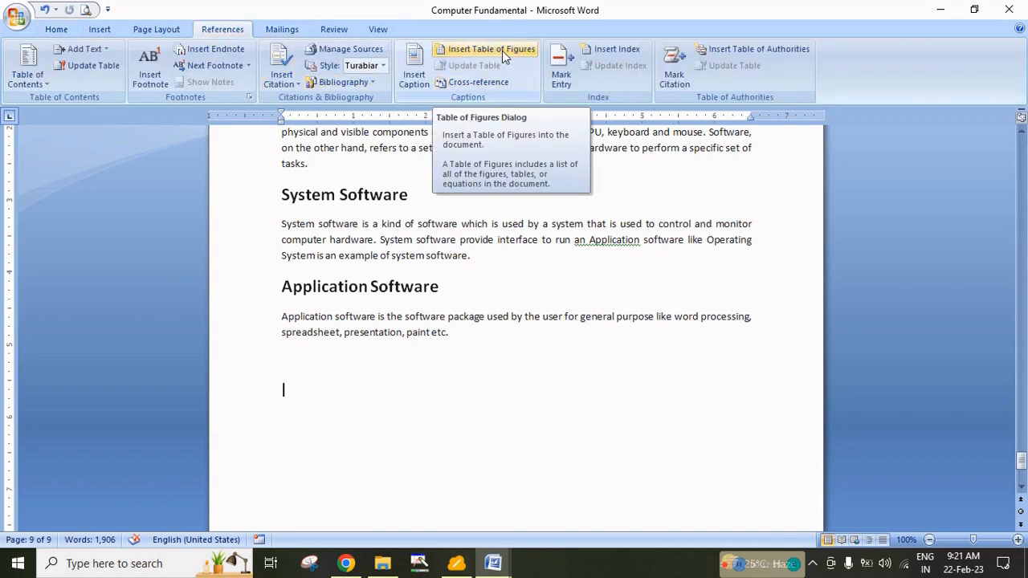
click(608, 54)
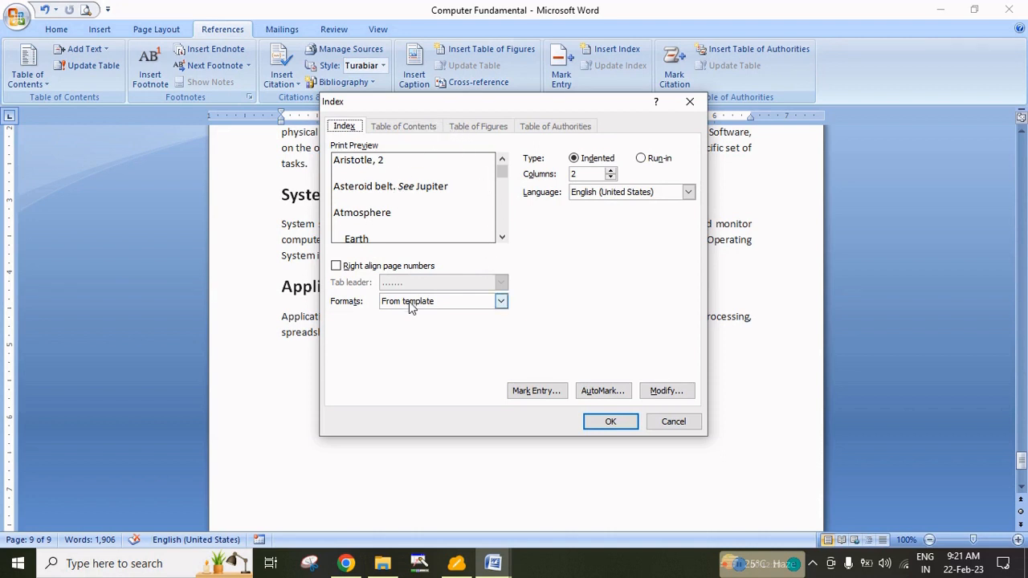
click(500, 302)
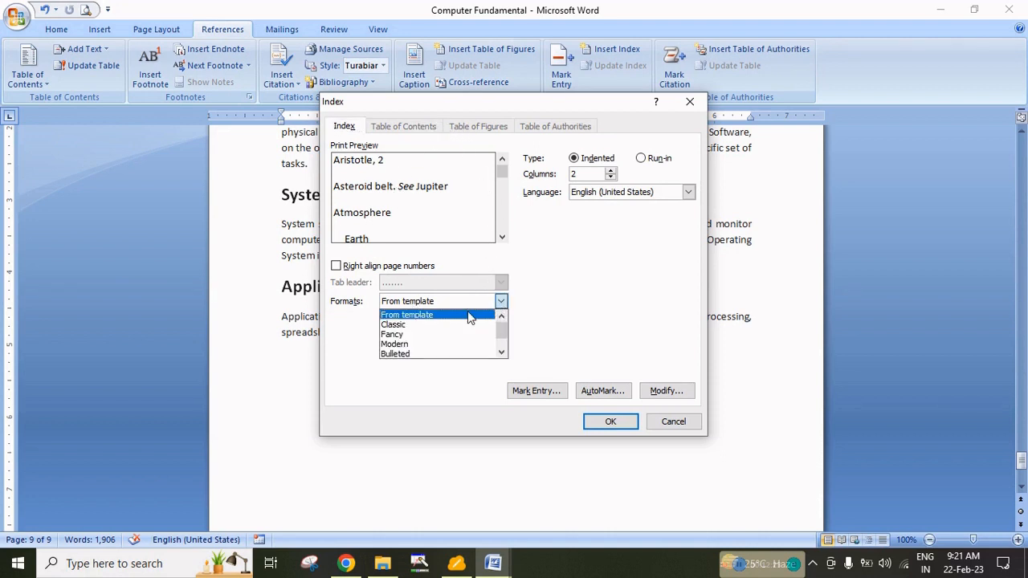
click(393, 325)
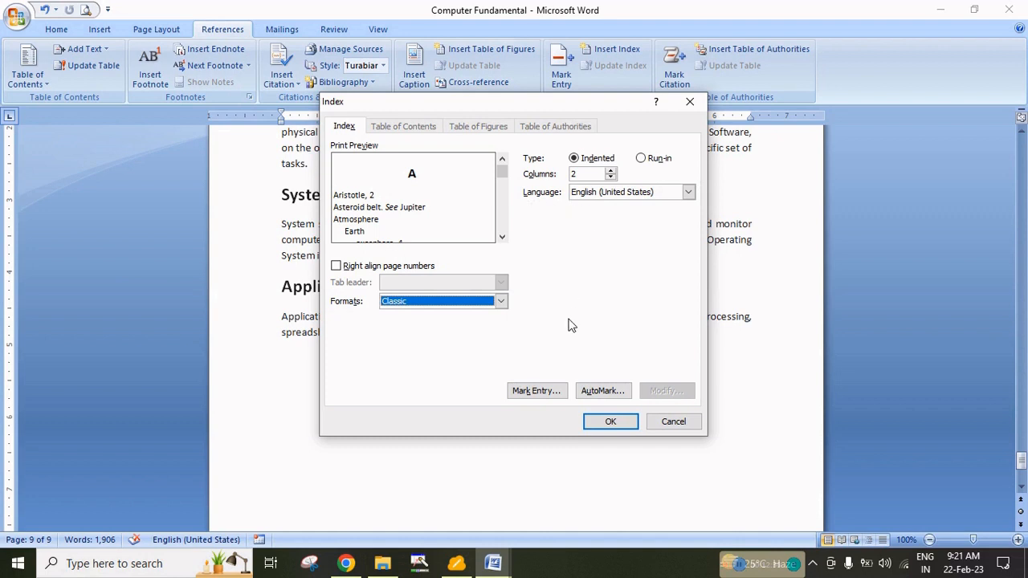
click(607, 424)
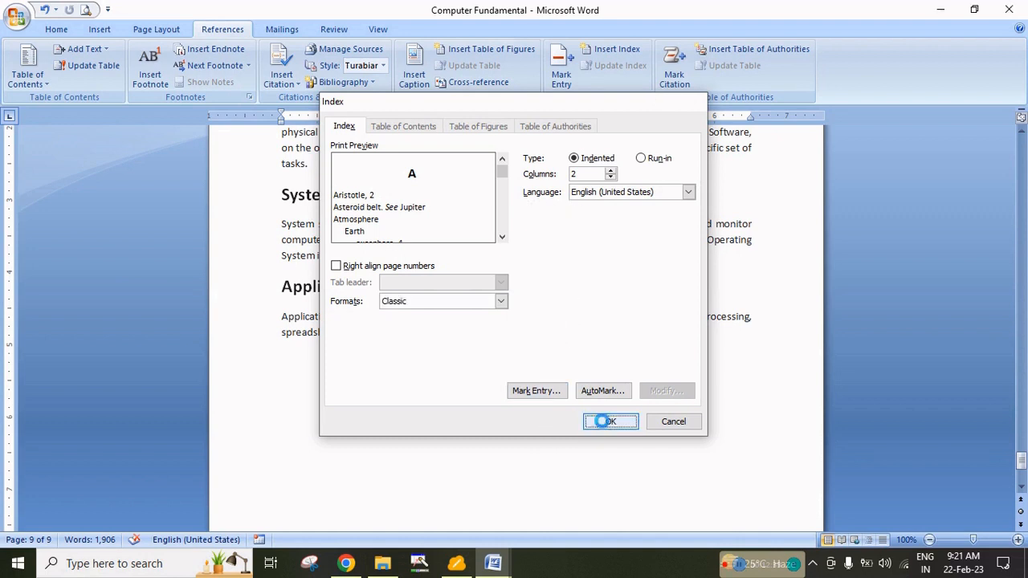
- Mark "holding data" in the Memory paragraph as an index entry with the subentry "Storing data", and hide the formatting marks
scroll(456, 363, down, 2)
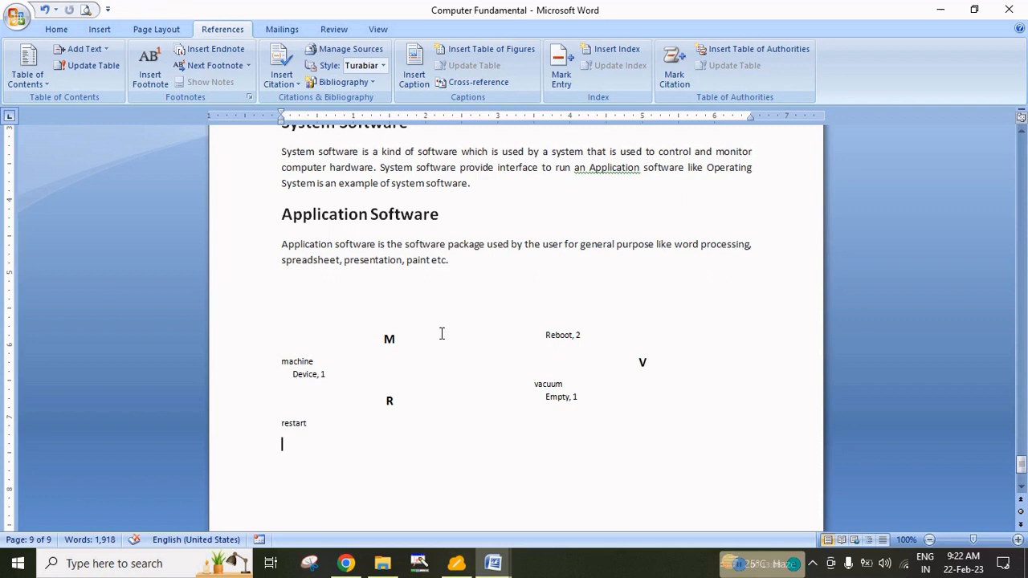
drag(340, 439, 393, 439)
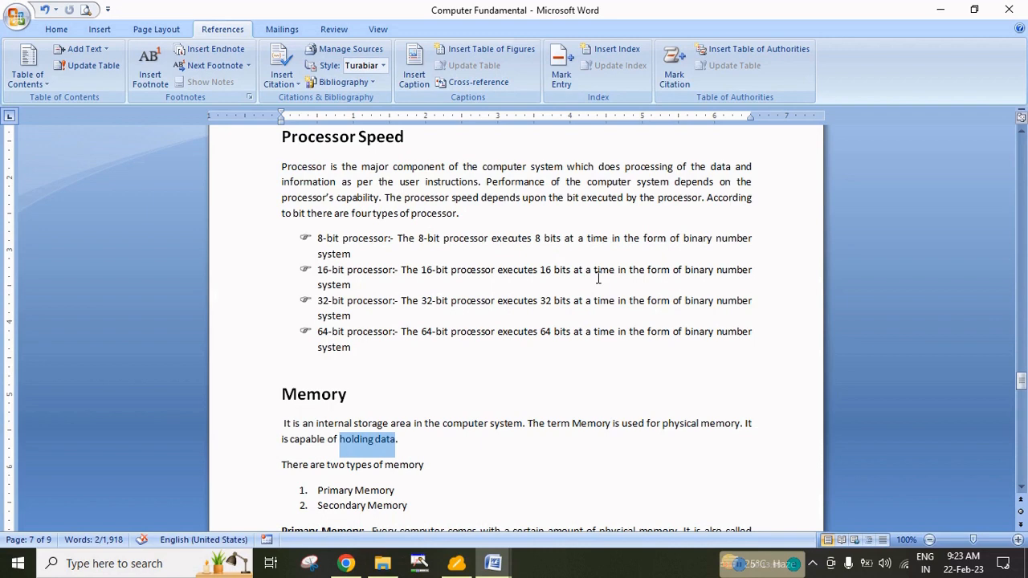
click(562, 69)
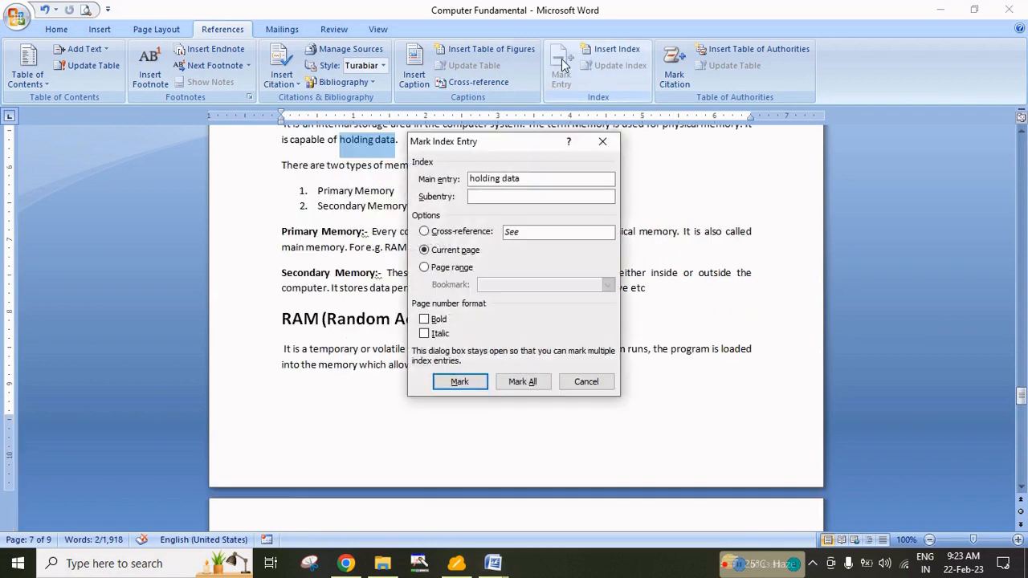
click(507, 202)
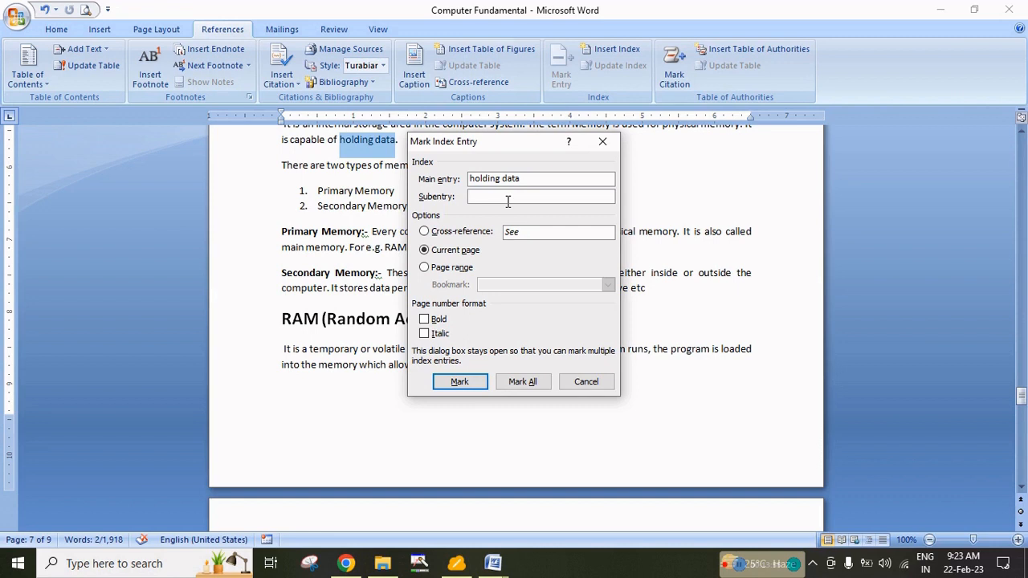
text(Storing data)
click(458, 383)
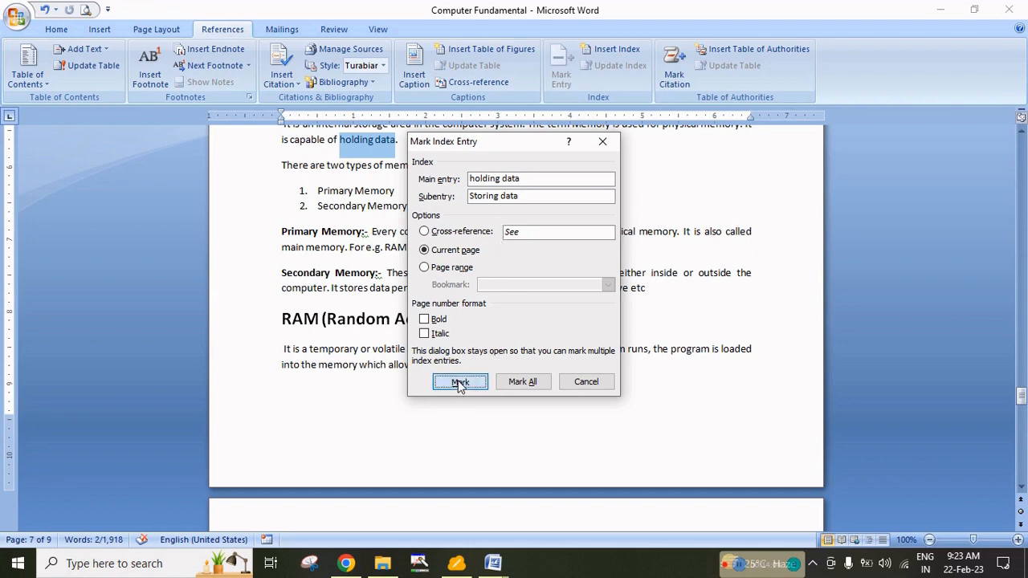
click(585, 383)
click(56, 30)
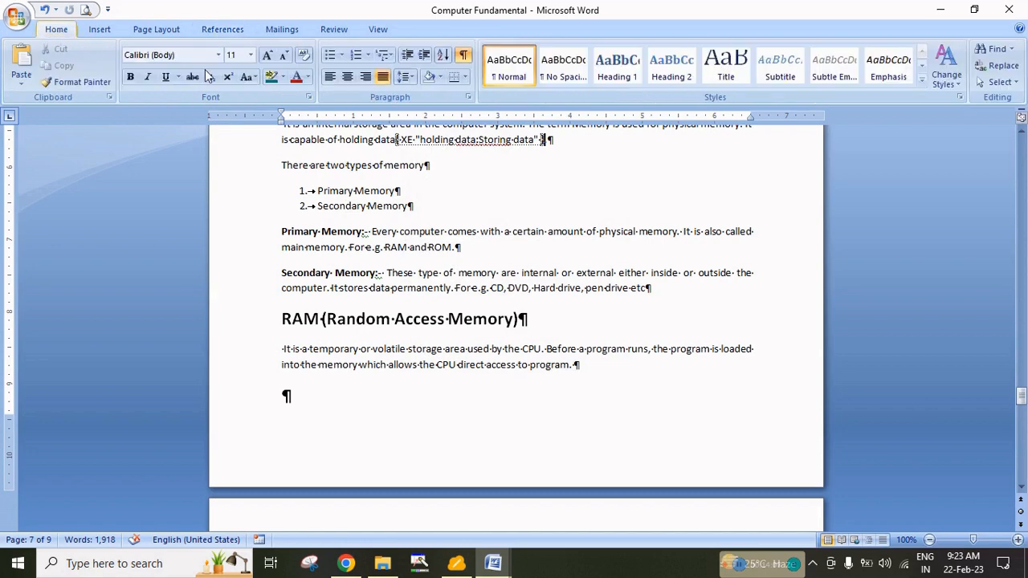
click(464, 55)
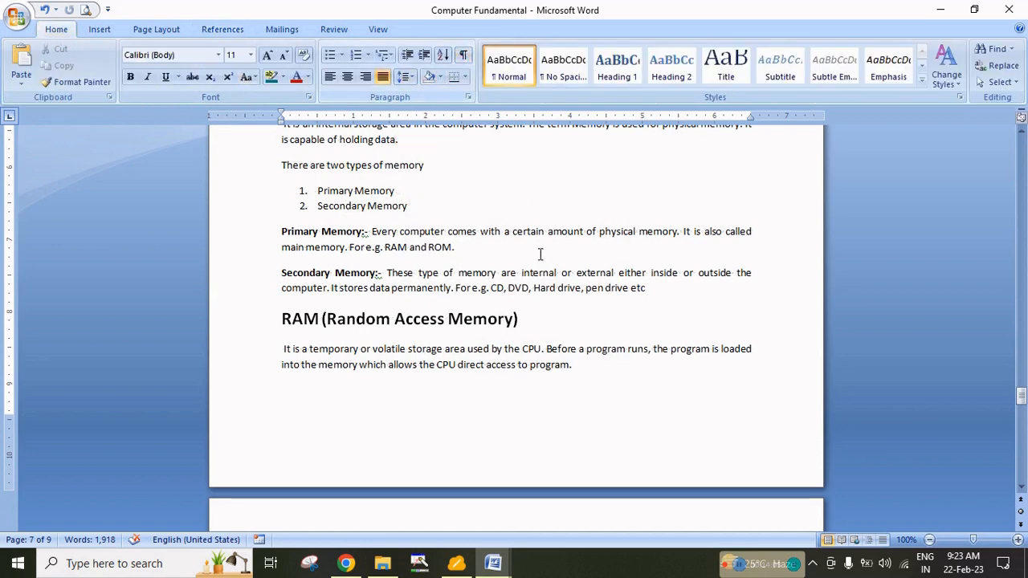
- Mark "Monitor" in the Introduction paragraph as an index entry with the subentry "Display Unit", and hide the formatting marks
scroll(573, 278, up, 8)
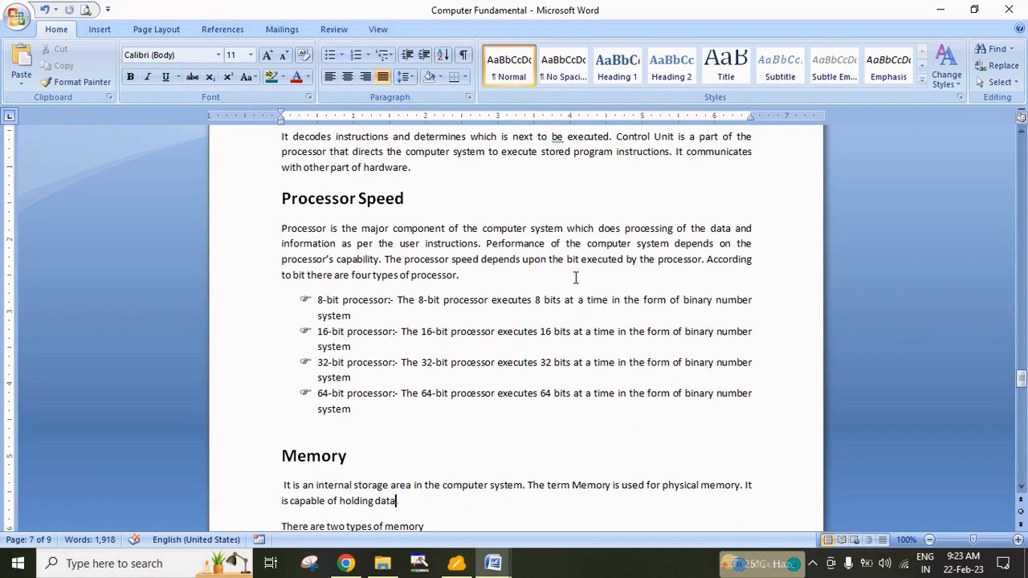
scroll(575, 278, up, 4)
key(ctrl+Home)
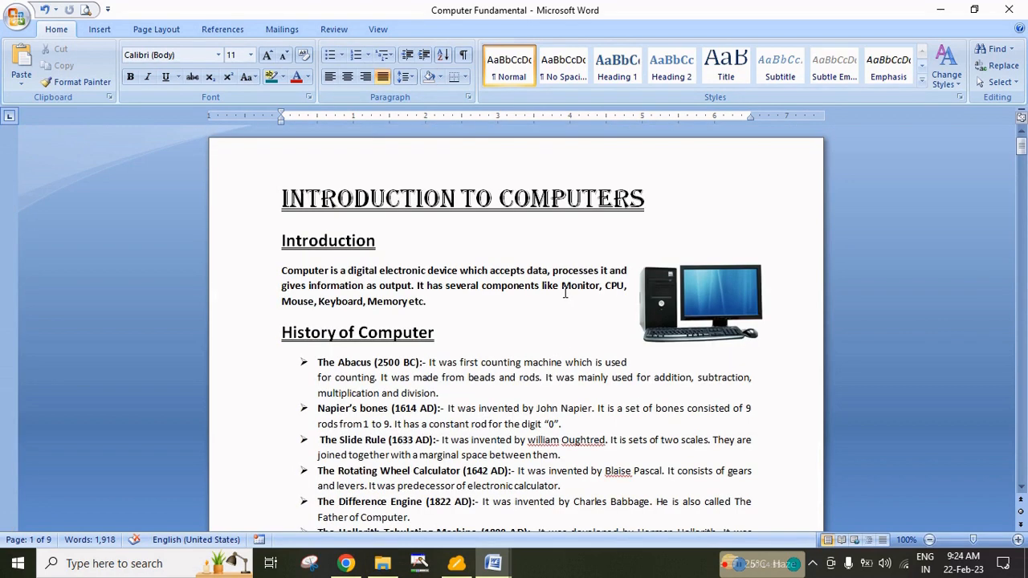
drag(562, 285, 600, 287)
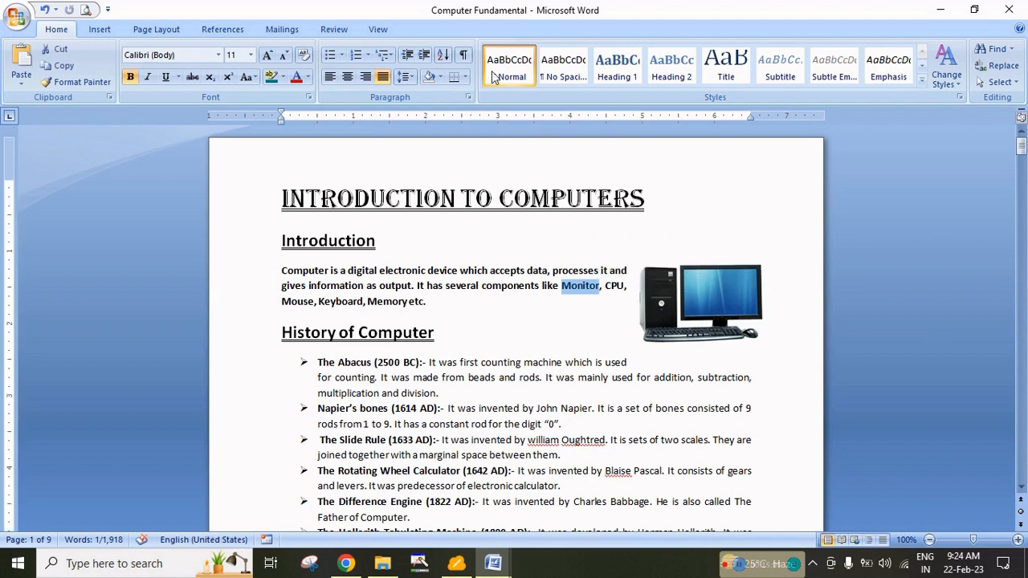
click(223, 29)
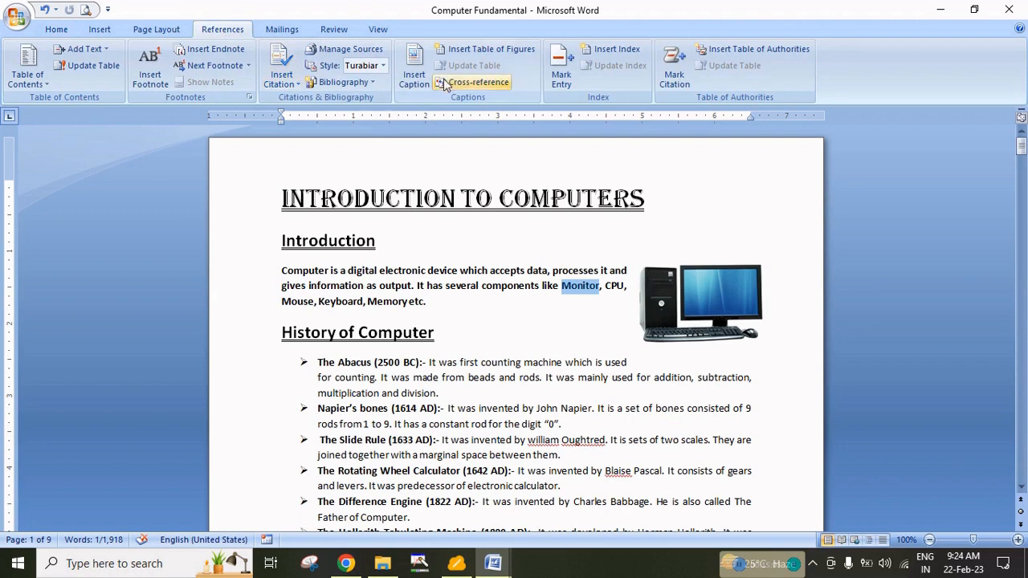
click(559, 65)
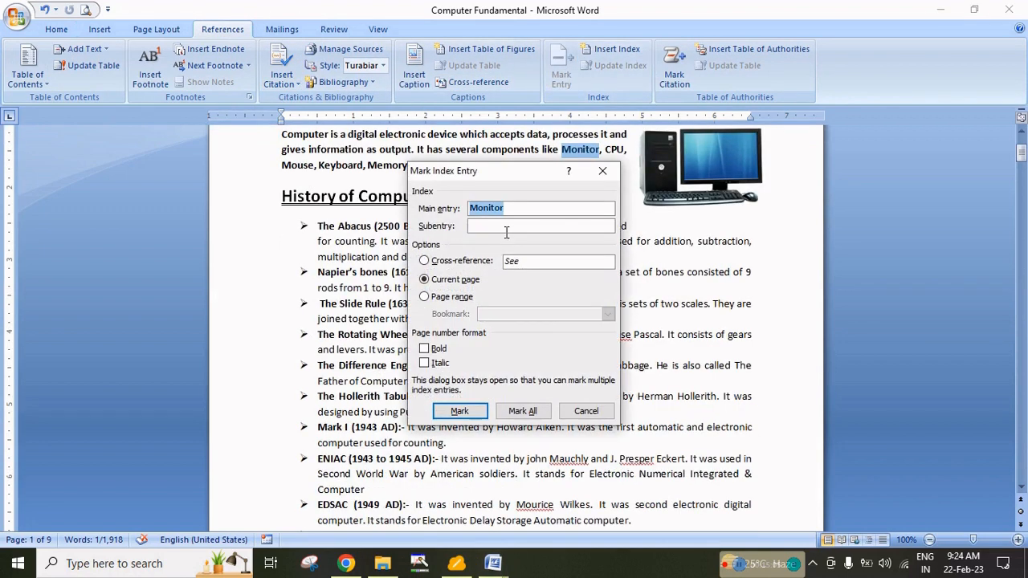
click(506, 227)
text(Display Unit)
click(462, 412)
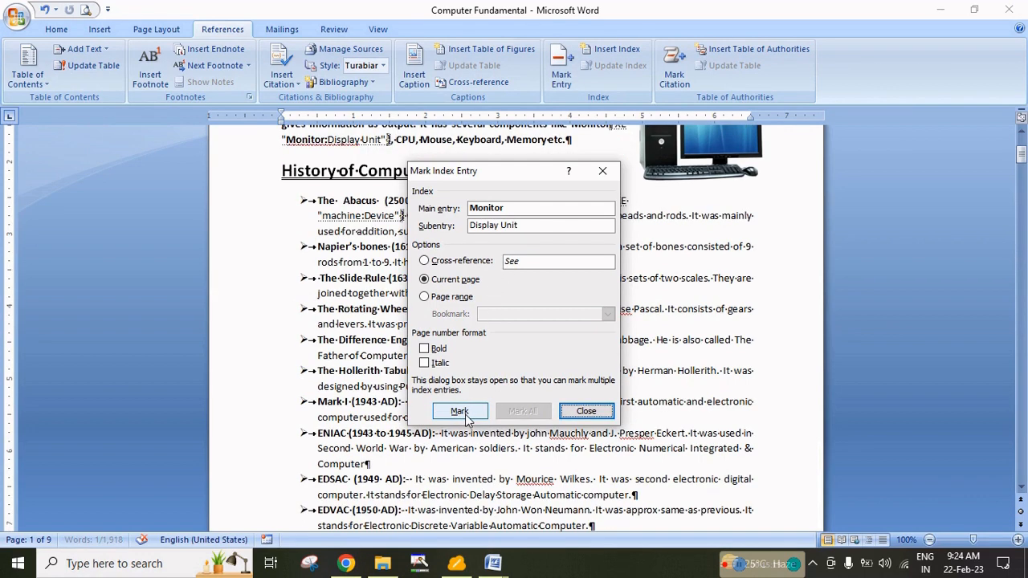
click(585, 412)
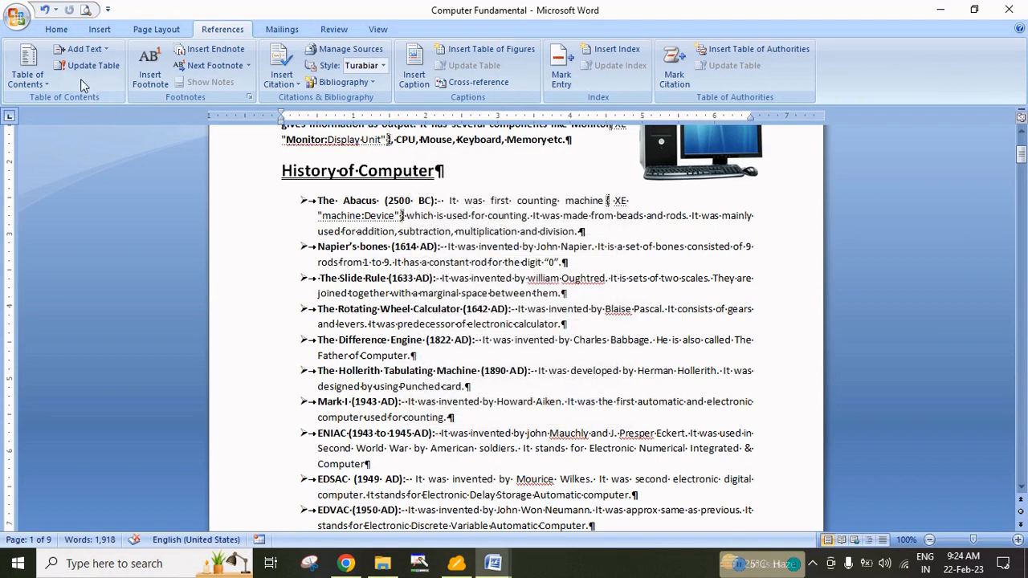
click(56, 29)
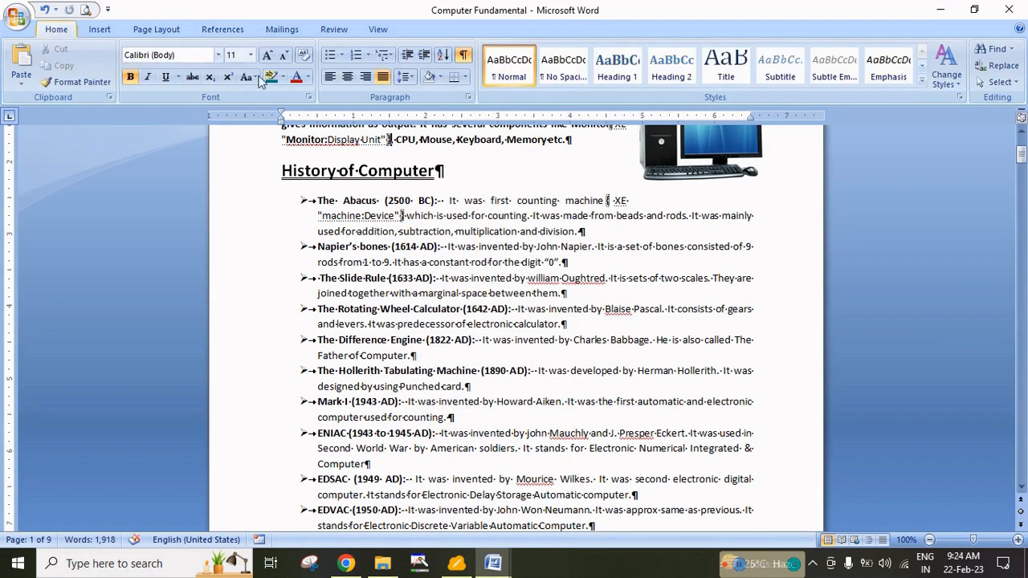
click(463, 55)
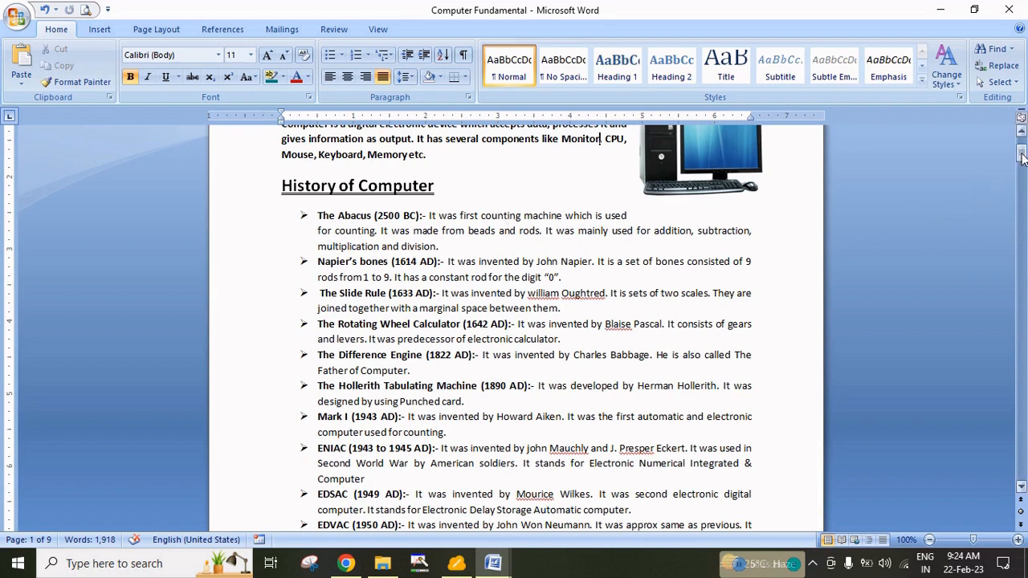
- Update the index at the document's end to include the newly marked entries
drag(1021, 158, 1021, 472)
key(ctrl+a)
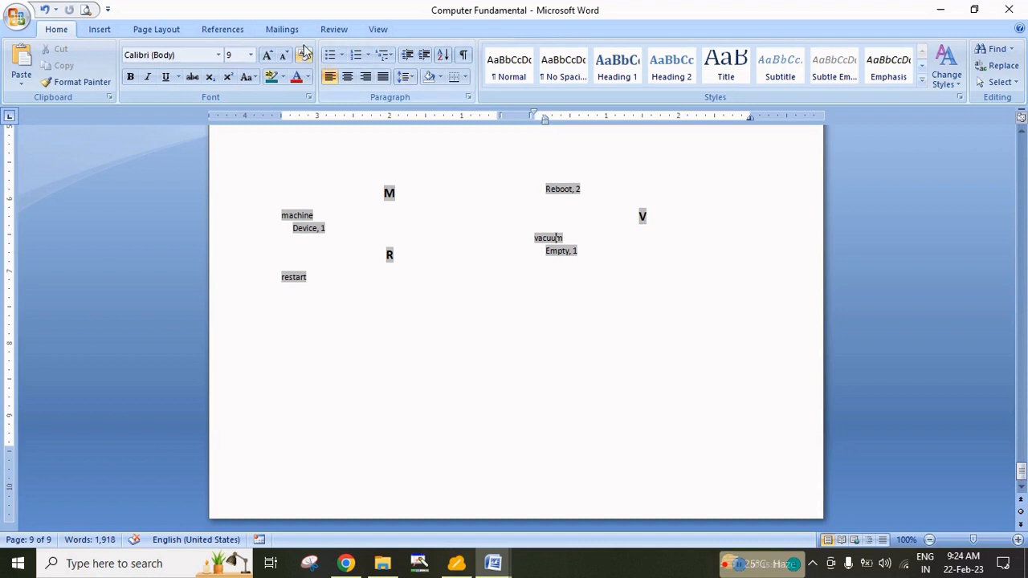
click(233, 32)
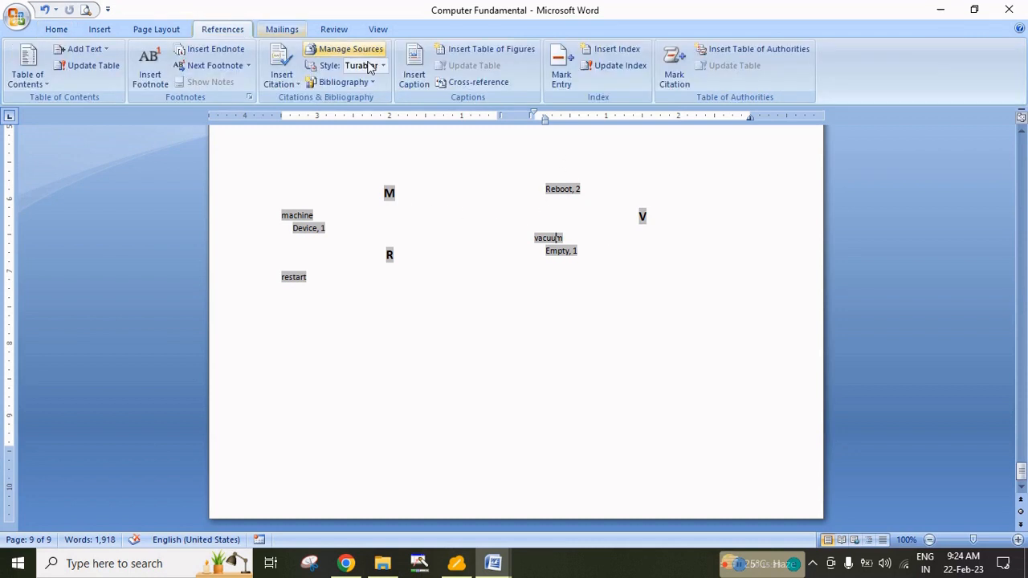
click(615, 67)
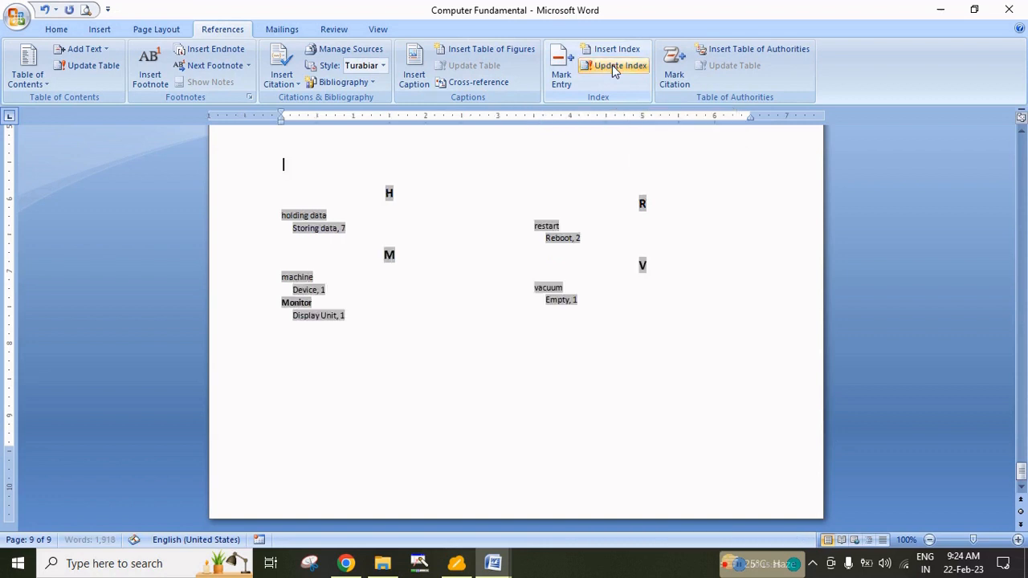
- Replace the Classic index below the Application Software section with one in the From template format
click(454, 354)
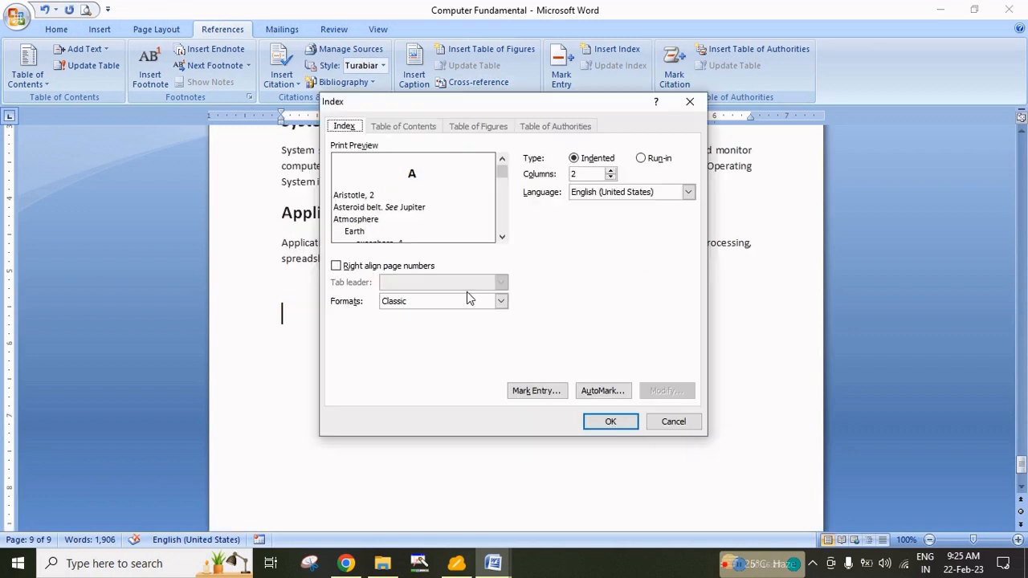
click(461, 303)
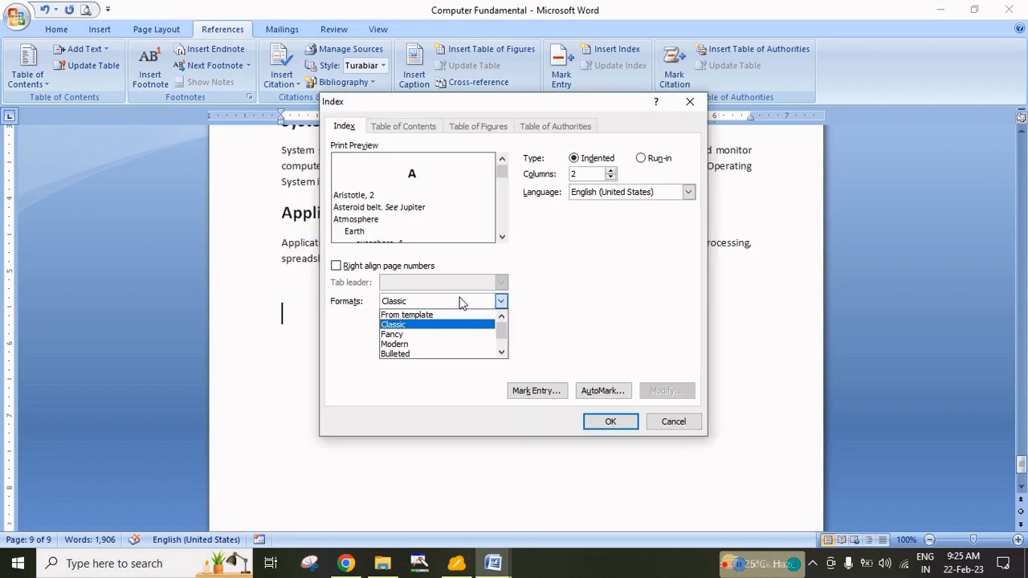
click(418, 314)
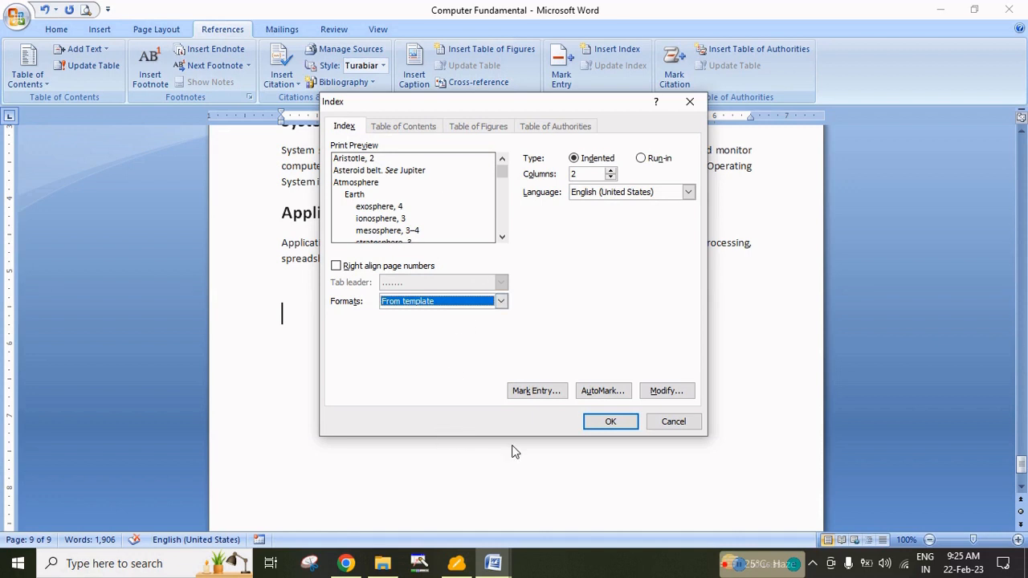
click(611, 420)
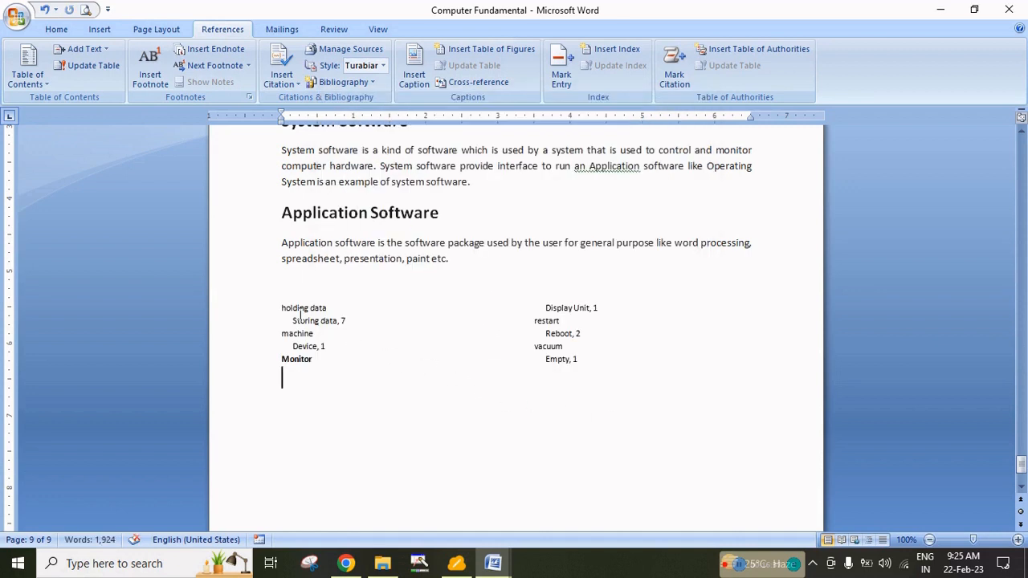
click(611, 49)
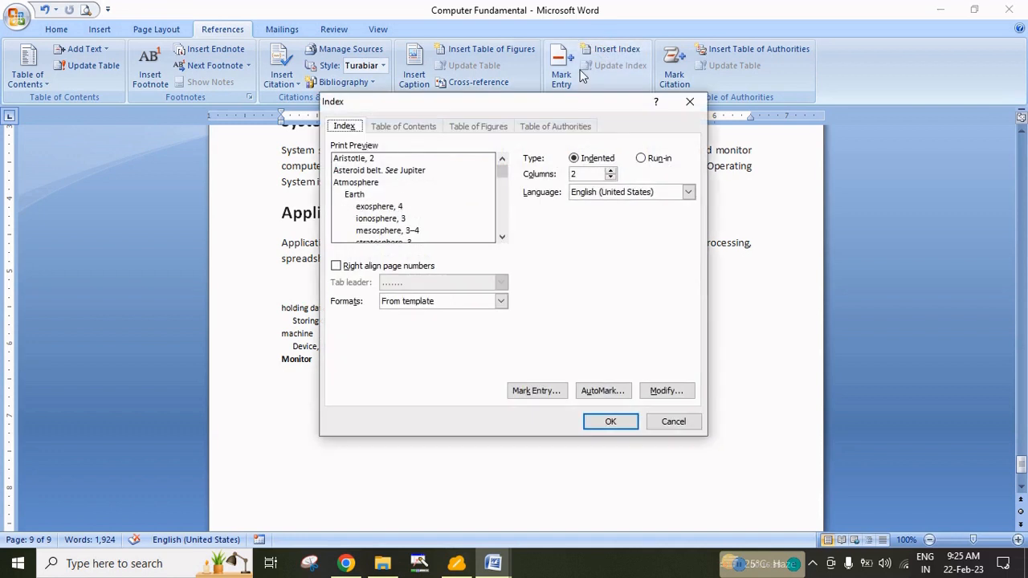
click(446, 305)
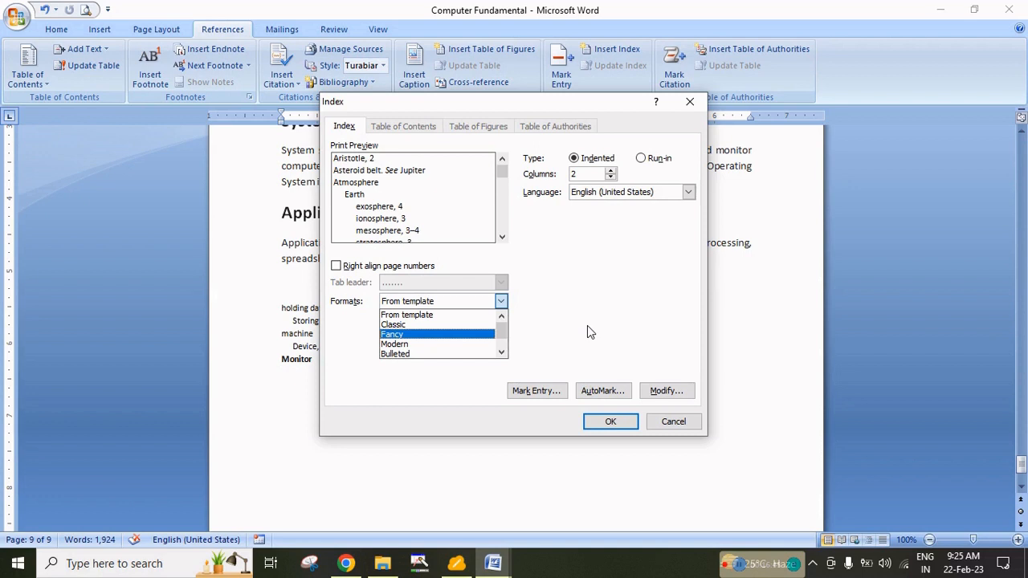
click(659, 423)
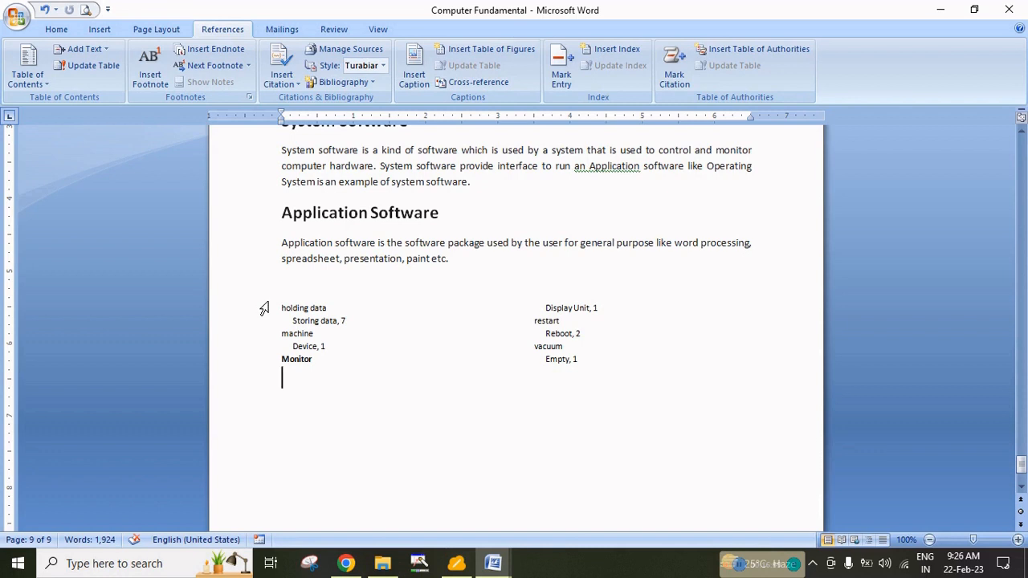
- Delete the whole index below the Application Software section
drag(265, 308, 368, 355)
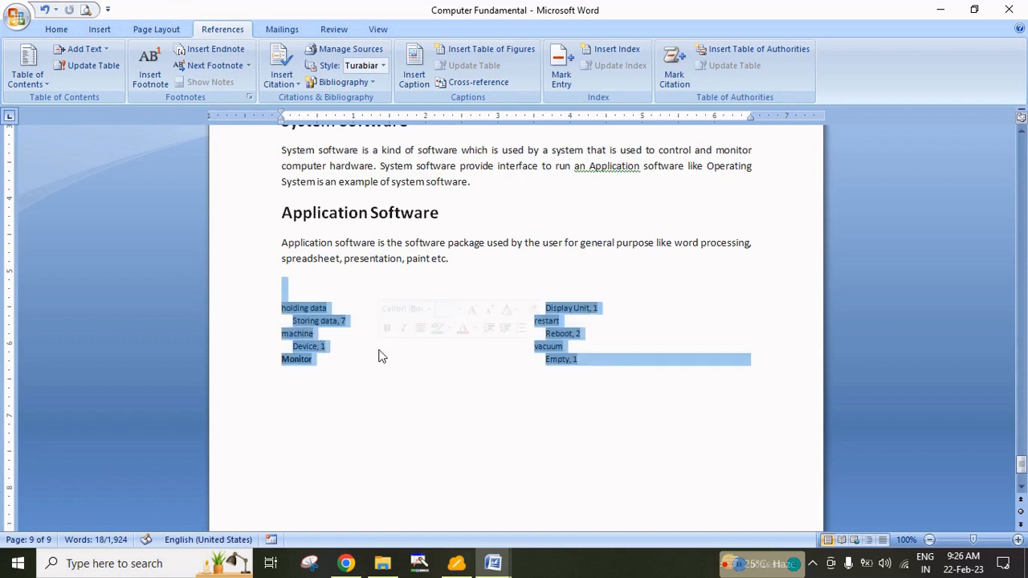
key(Delete)
- Start marking the word "Monitor" in the Introduction paragraph on page 1 as a citation
scroll(321, 288, up, 5)
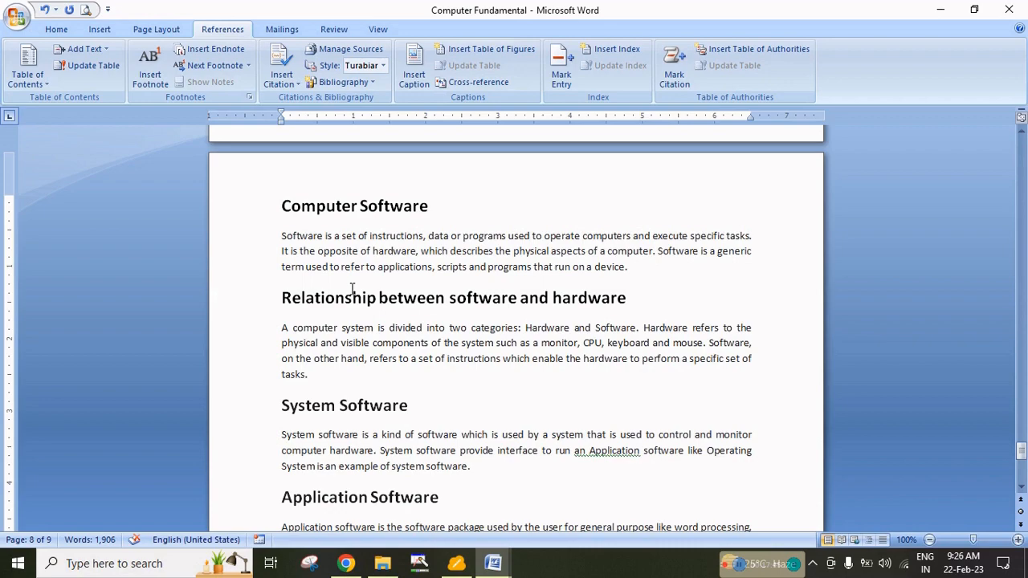
scroll(381, 300, up, 14)
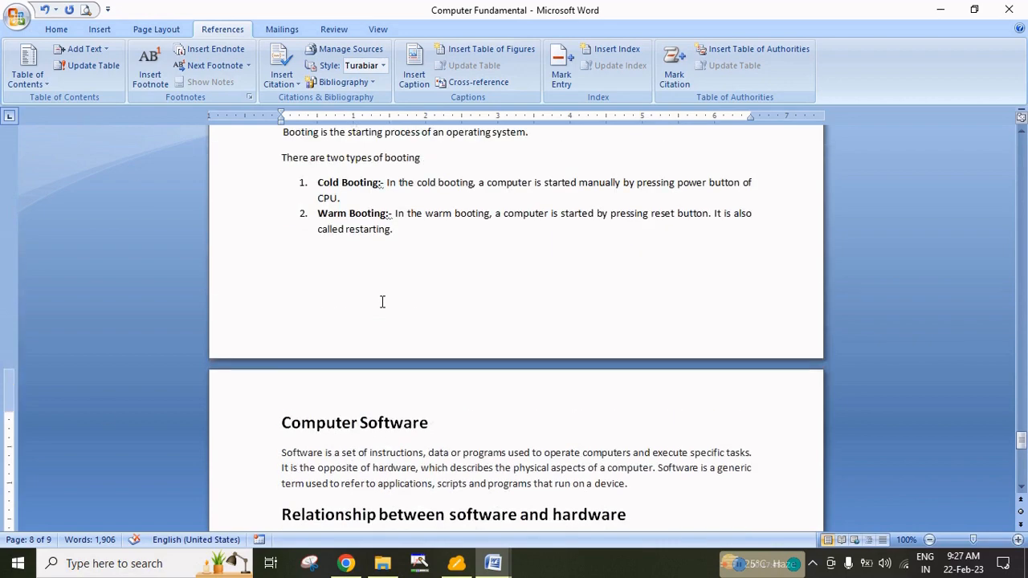
scroll(380, 301, up, 14)
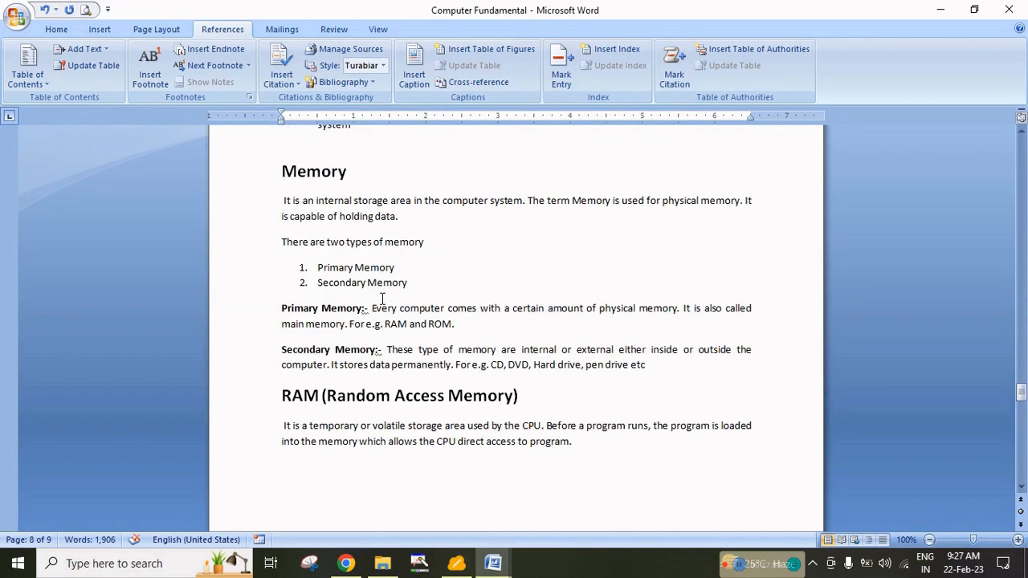
scroll(381, 297, up, 3)
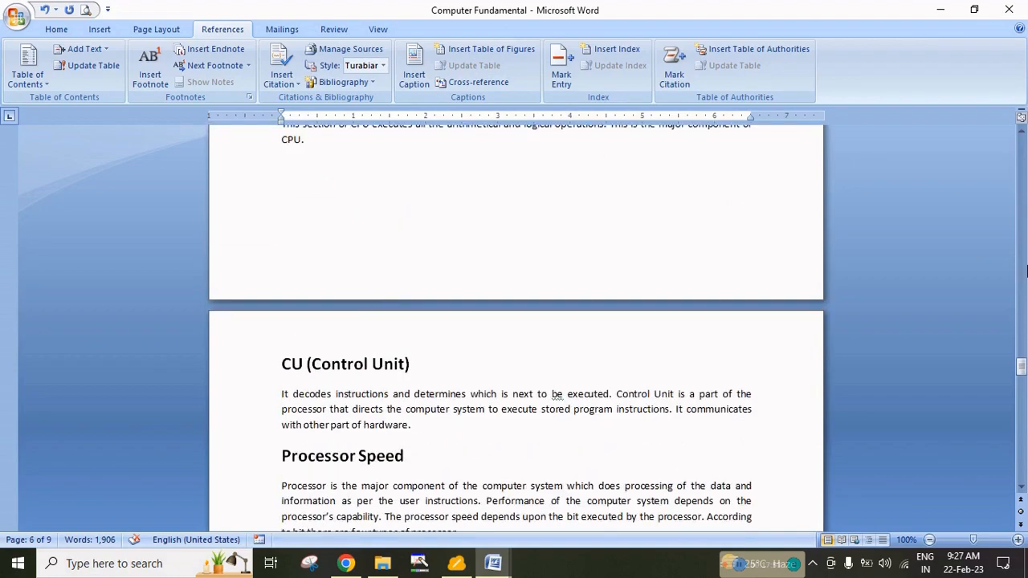
drag(1020, 367, 1007, 145)
scroll(533, 309, down, 1)
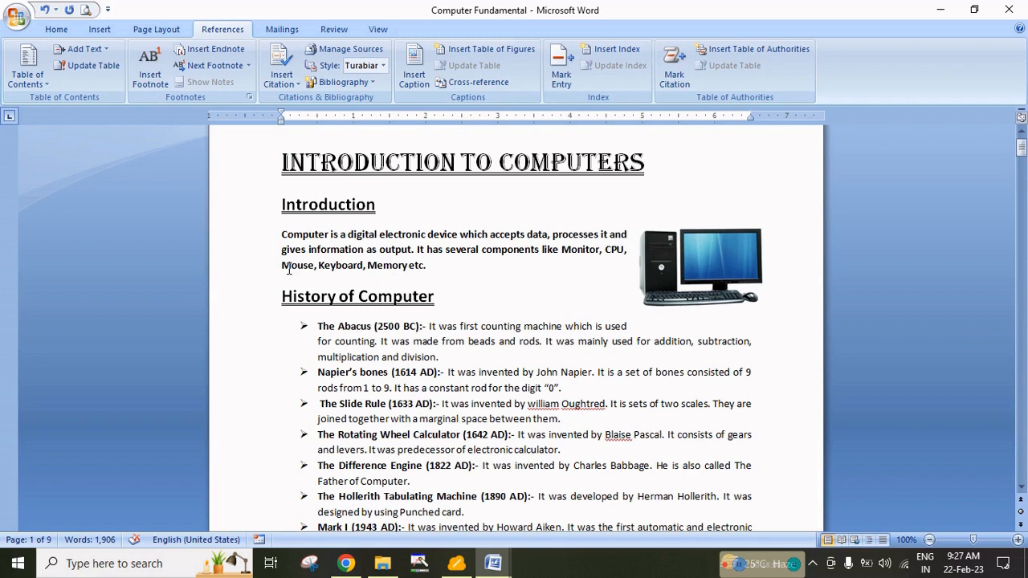
scroll(289, 270, down, 5)
scroll(339, 320, up, 6)
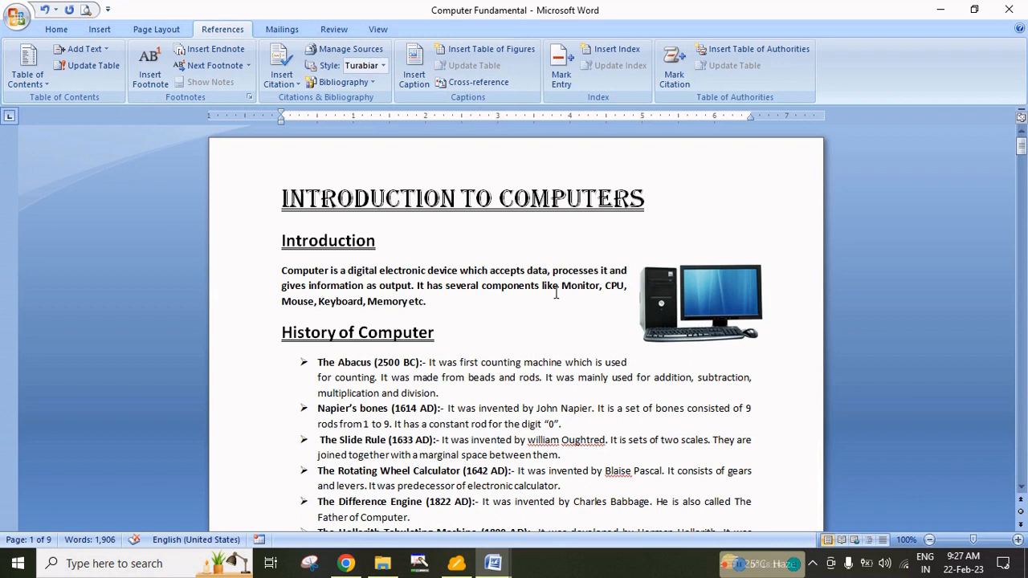
drag(561, 287, 602, 288)
click(673, 75)
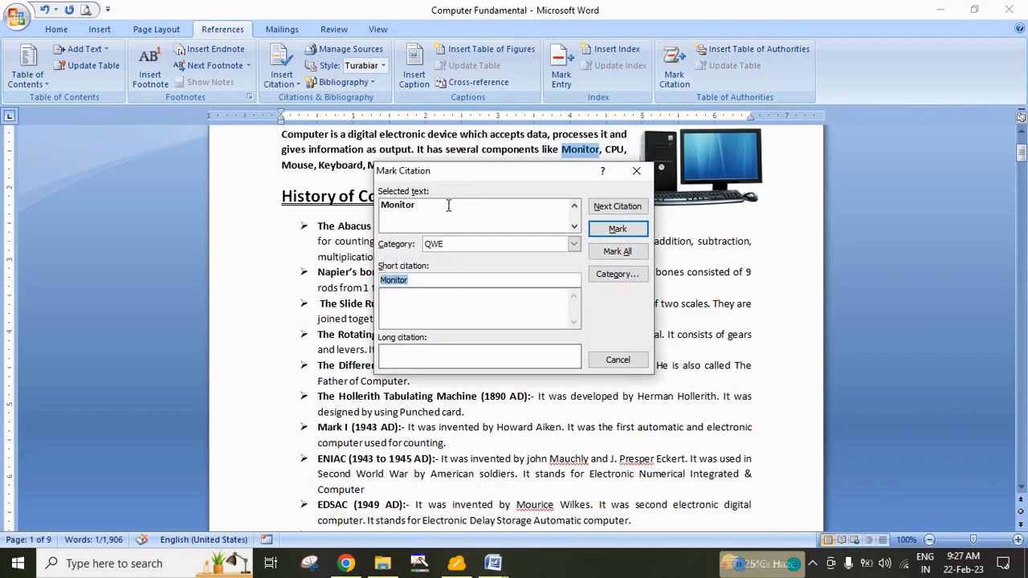
- Rename citation category 10 as "Output Device"
click(448, 206)
click(608, 272)
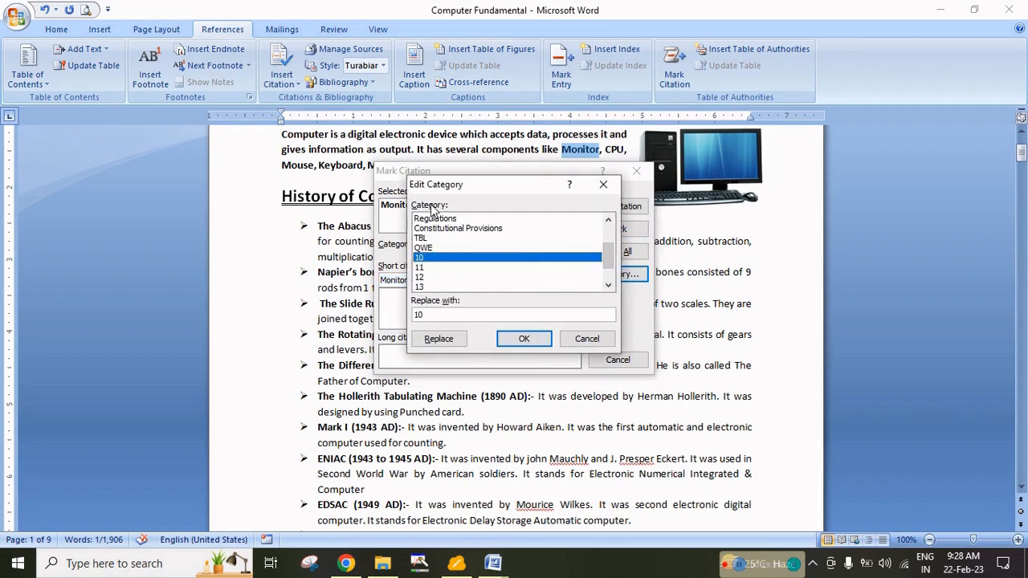
click(429, 316)
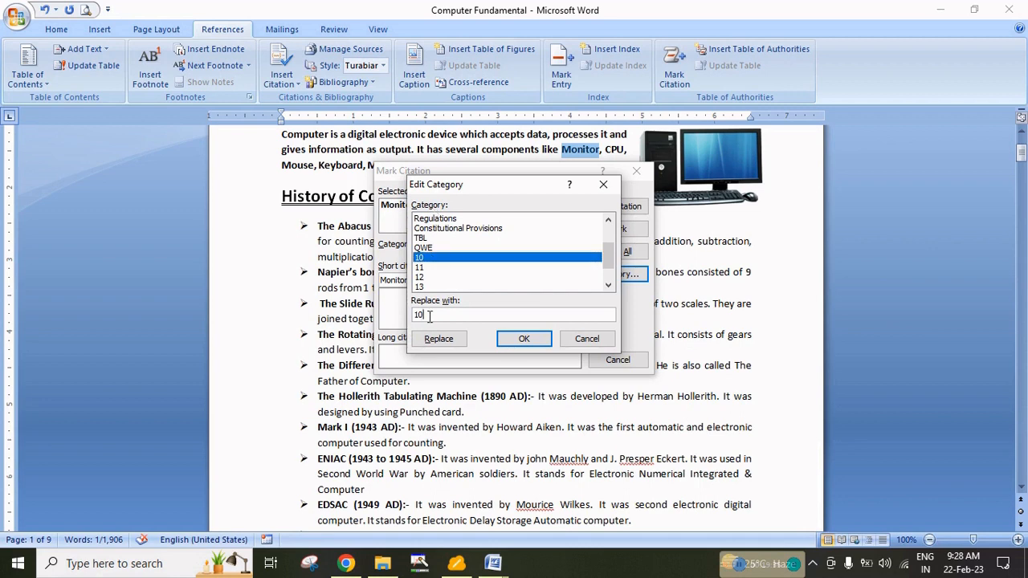
key(BackSpace)
key(BackSpace)
text(Output Device)
click(440, 341)
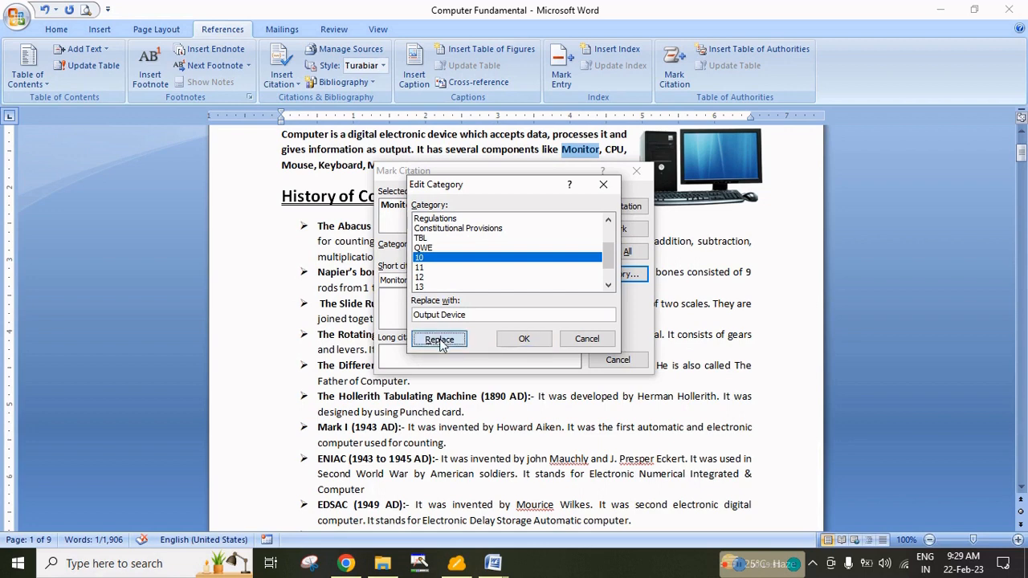
- Rename citation category 11 as "Input Device" and accept the category changes
click(440, 268)
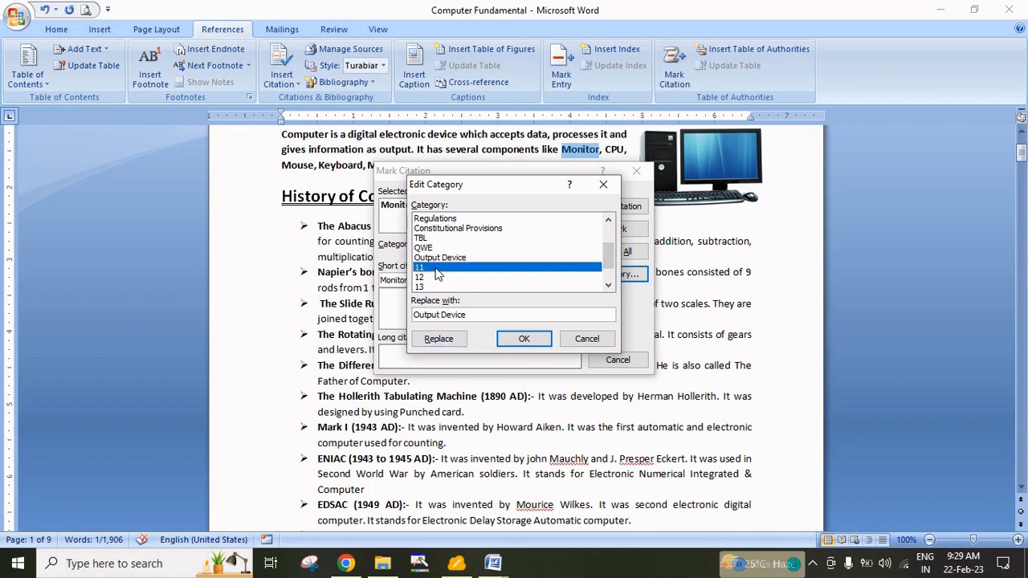
click(438, 315)
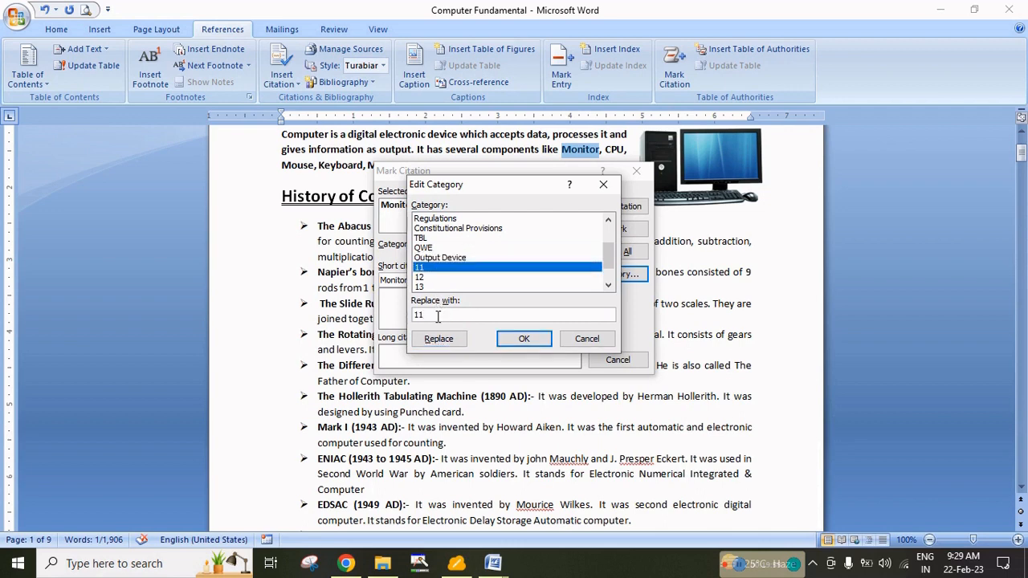
key(BackSpace)
key(BackSpace)
text(Input)
click(440, 339)
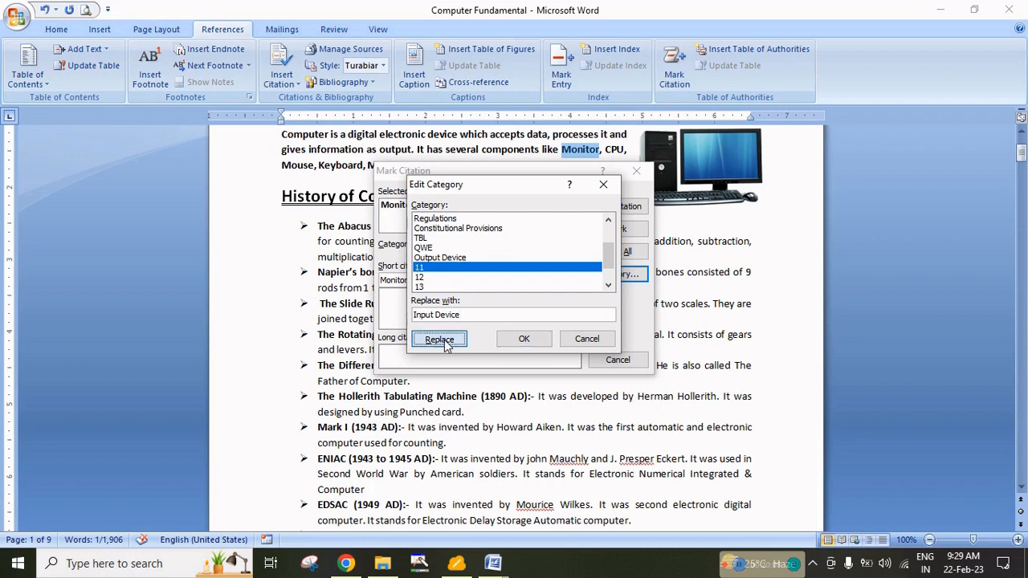
click(523, 339)
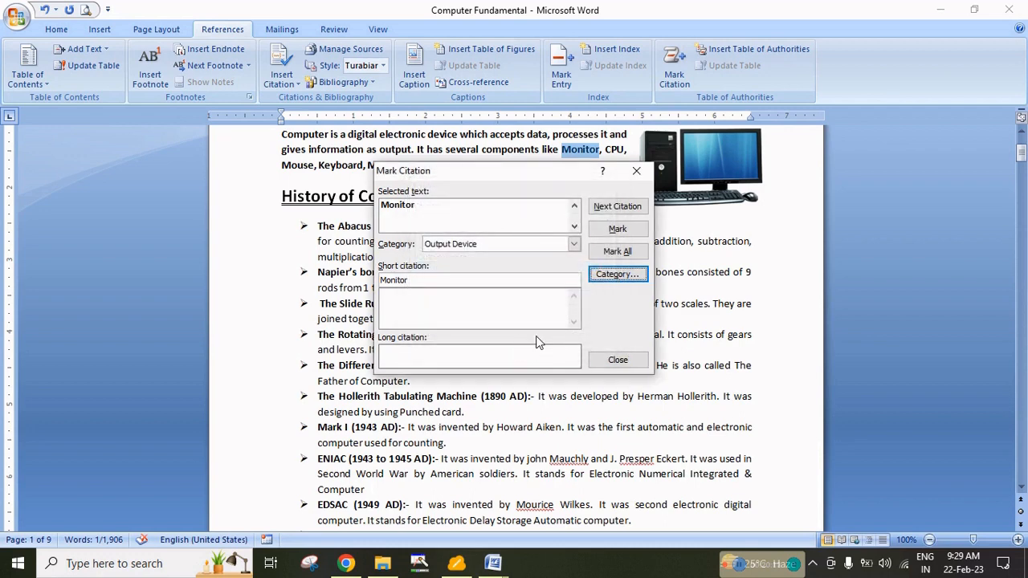
- Mark the "Monitor" citation under the Output Device category, and hide the formatting marks
click(529, 248)
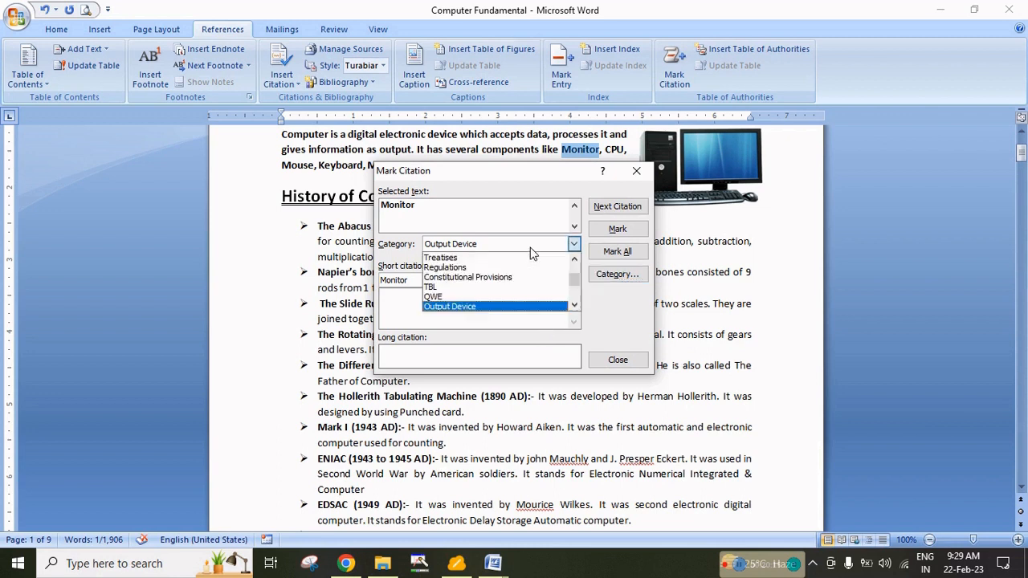
click(456, 312)
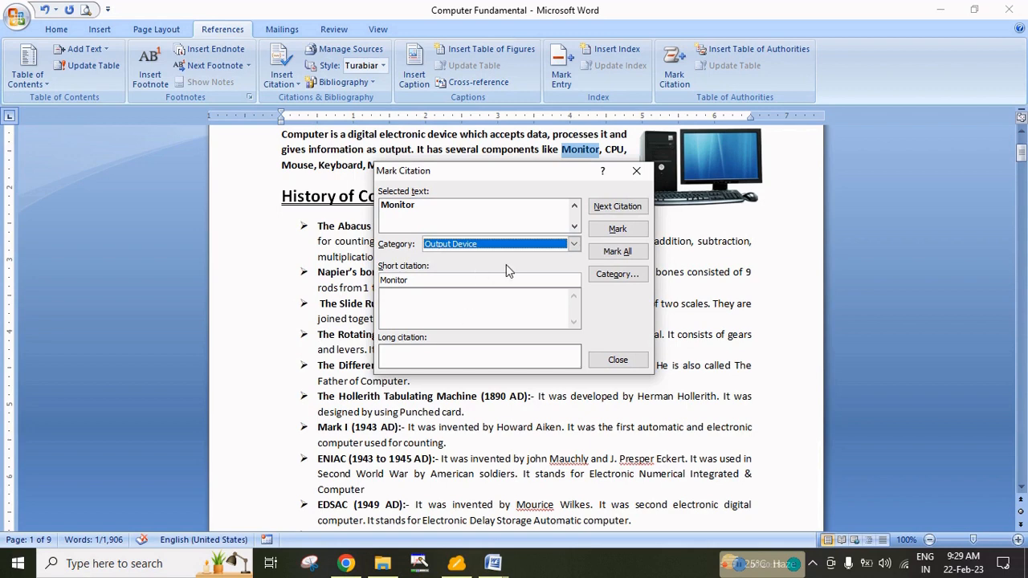
click(615, 231)
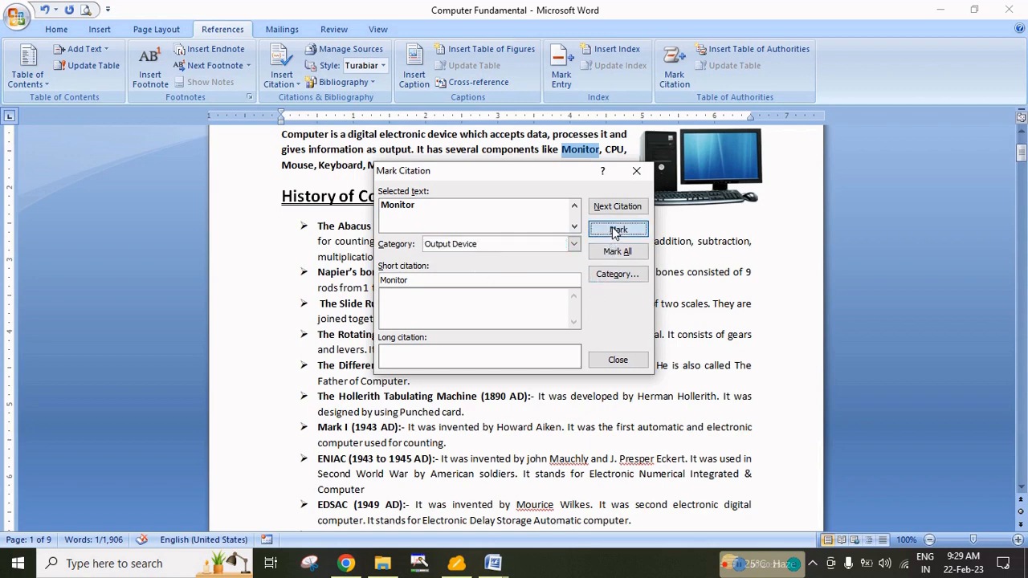
click(617, 360)
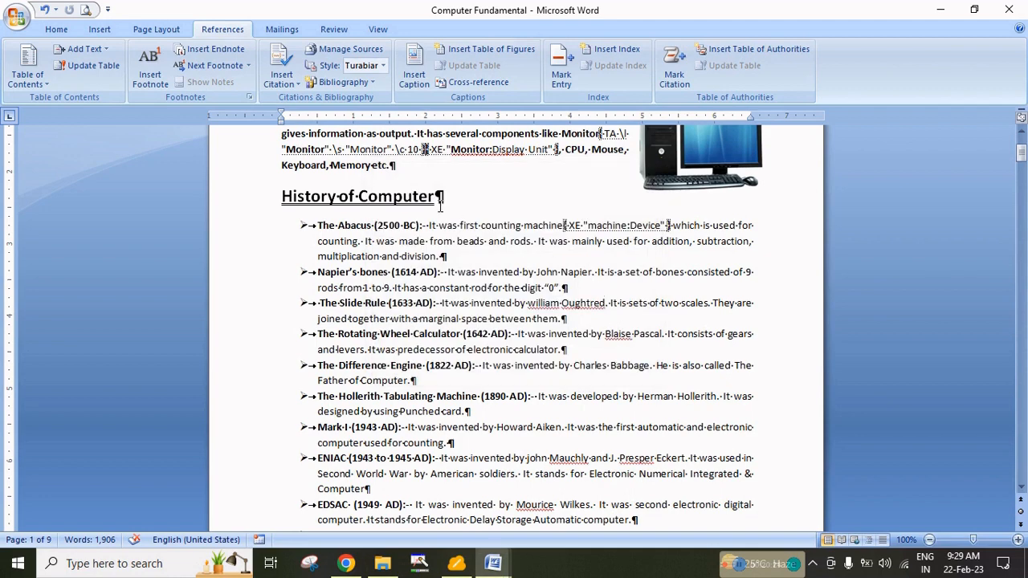
click(50, 30)
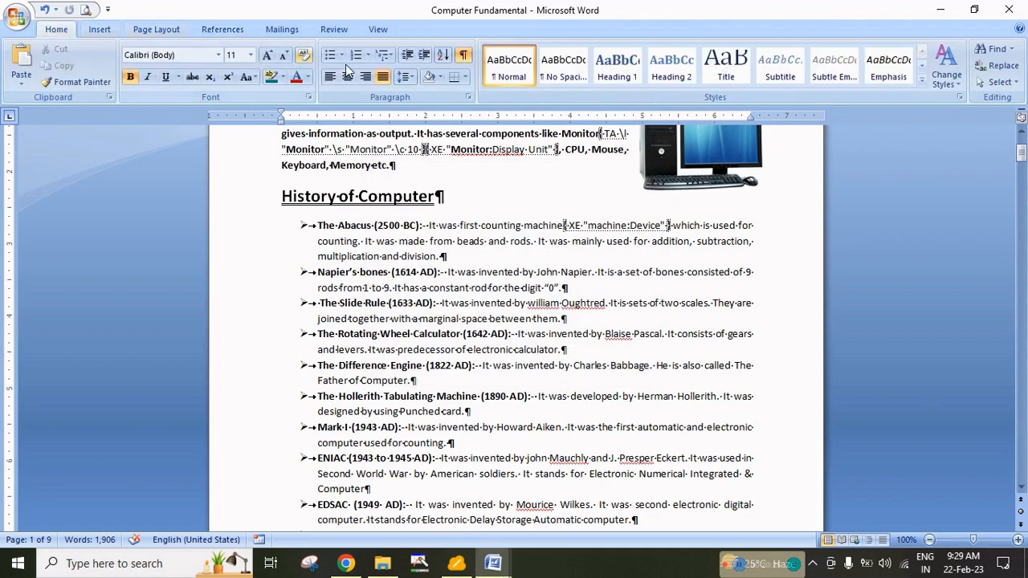
click(464, 56)
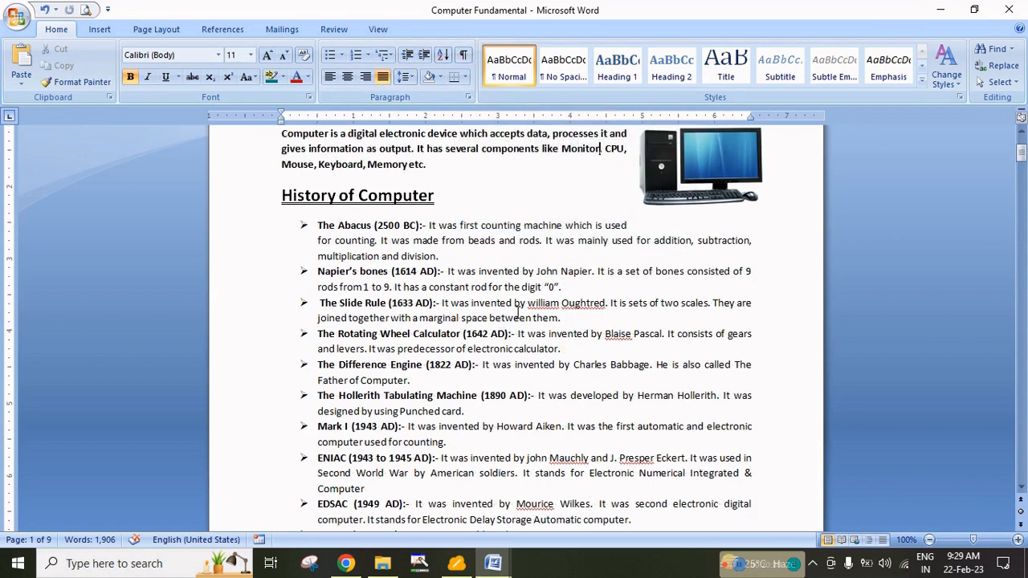
- Mark "Mouse" in the Introduction paragraph as a citation in the Input Device category, and hide the formatting marks
double_click(306, 165)
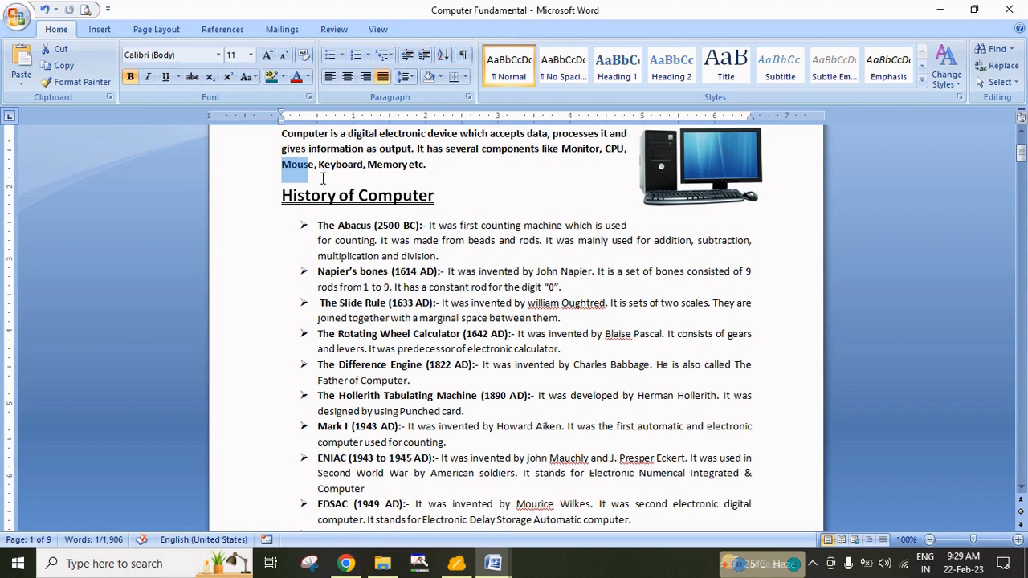
click(323, 178)
double_click(291, 172)
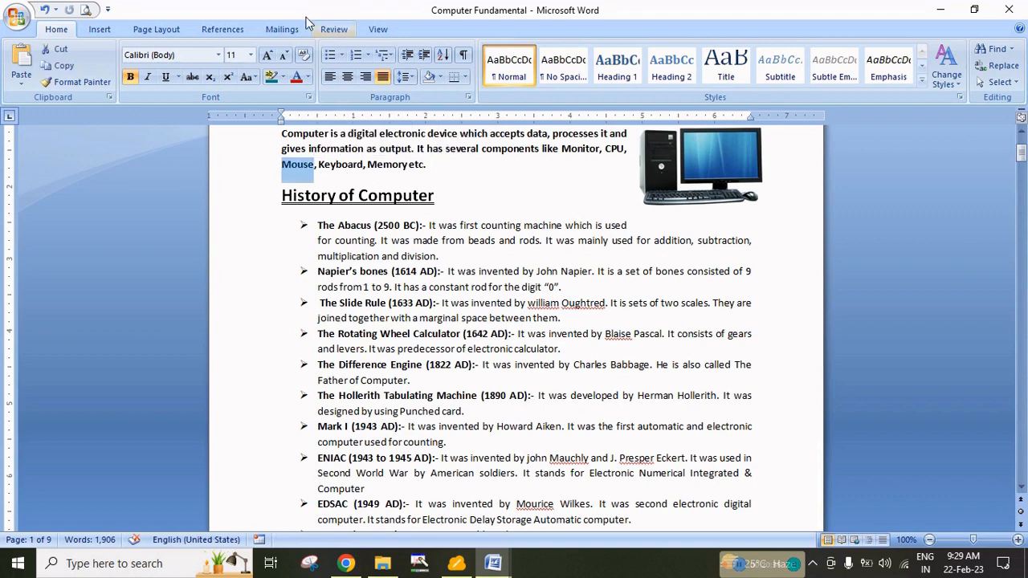
click(231, 30)
click(672, 71)
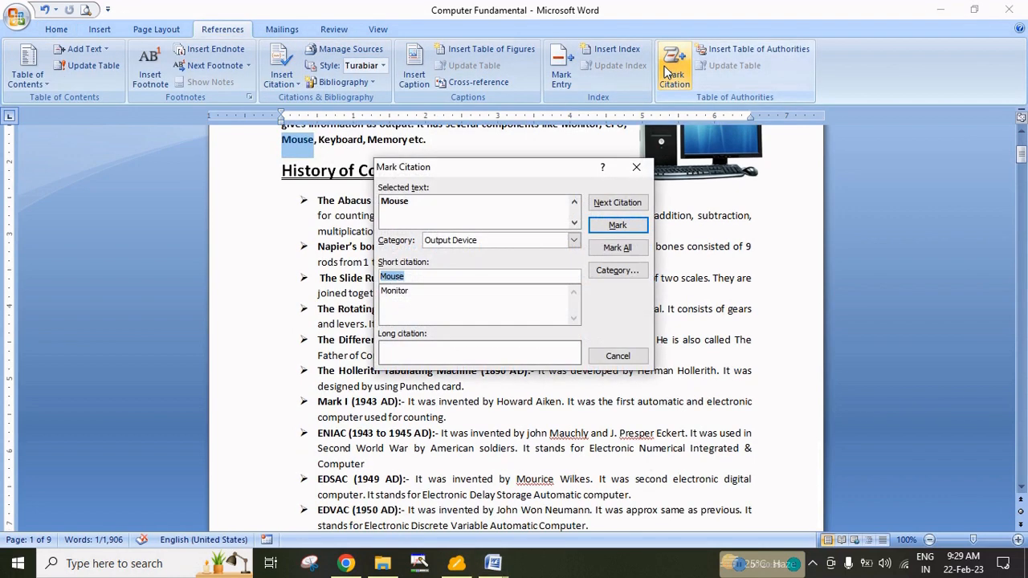
click(485, 243)
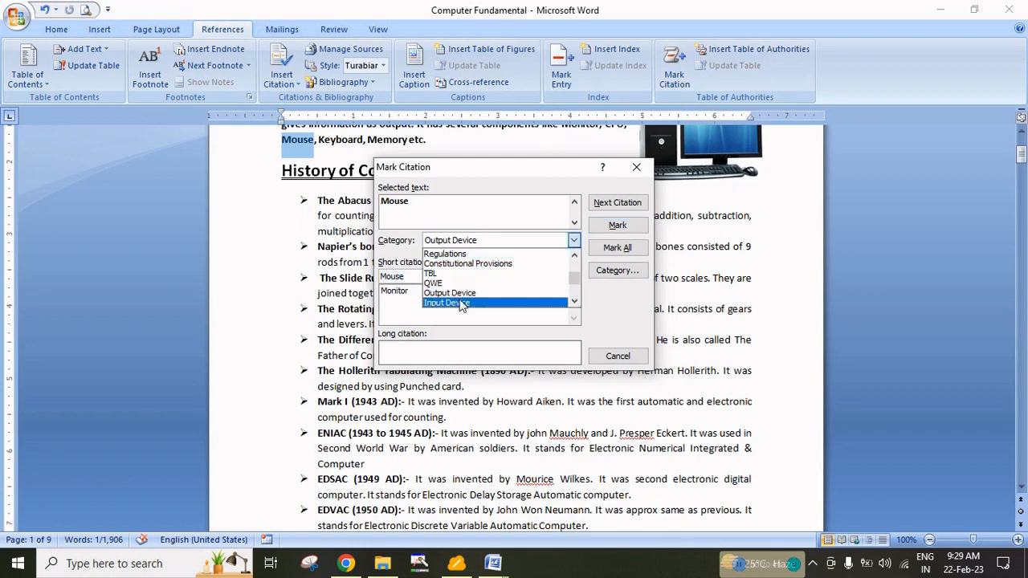
click(462, 303)
click(604, 228)
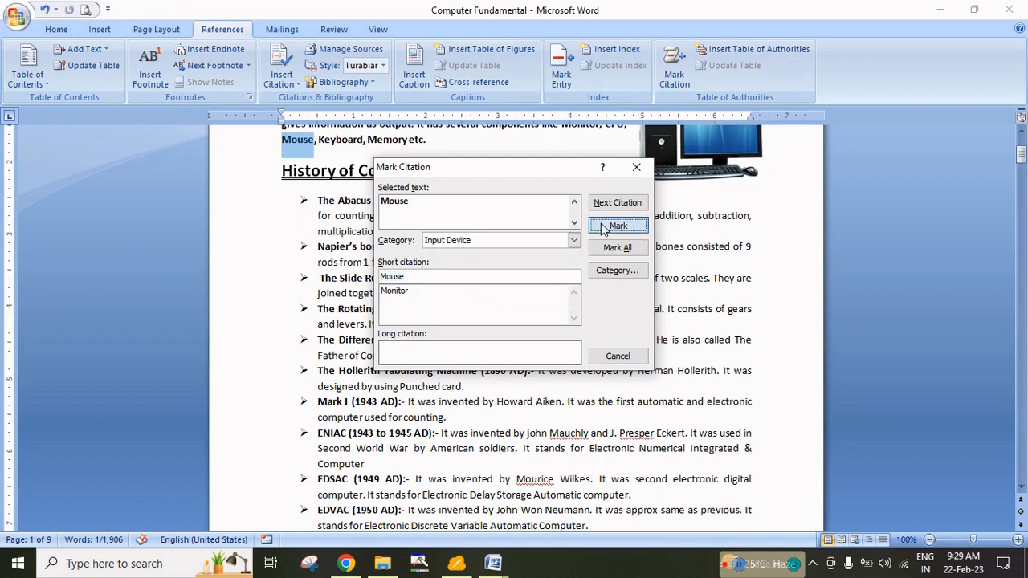
click(619, 357)
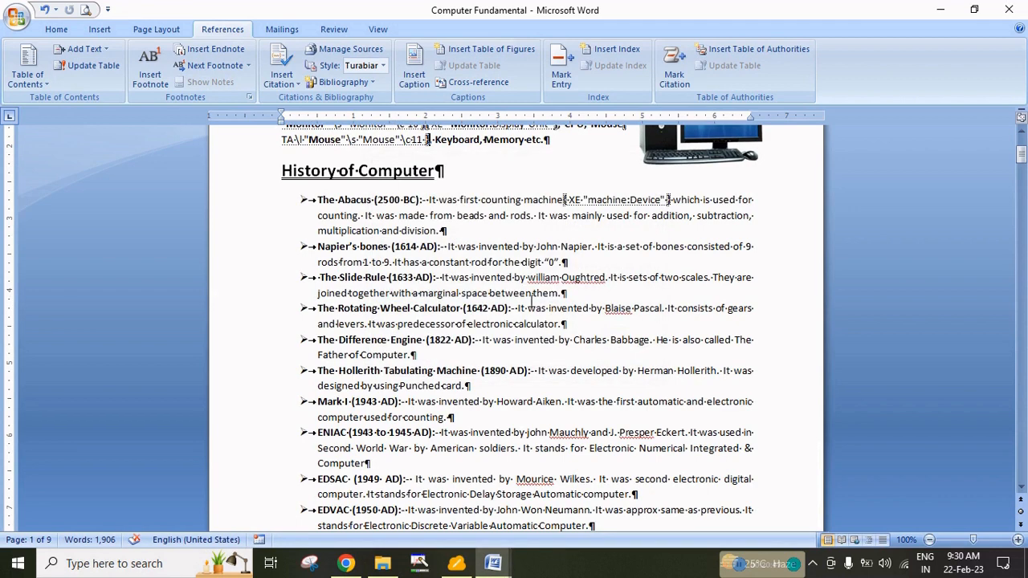
click(56, 29)
click(463, 55)
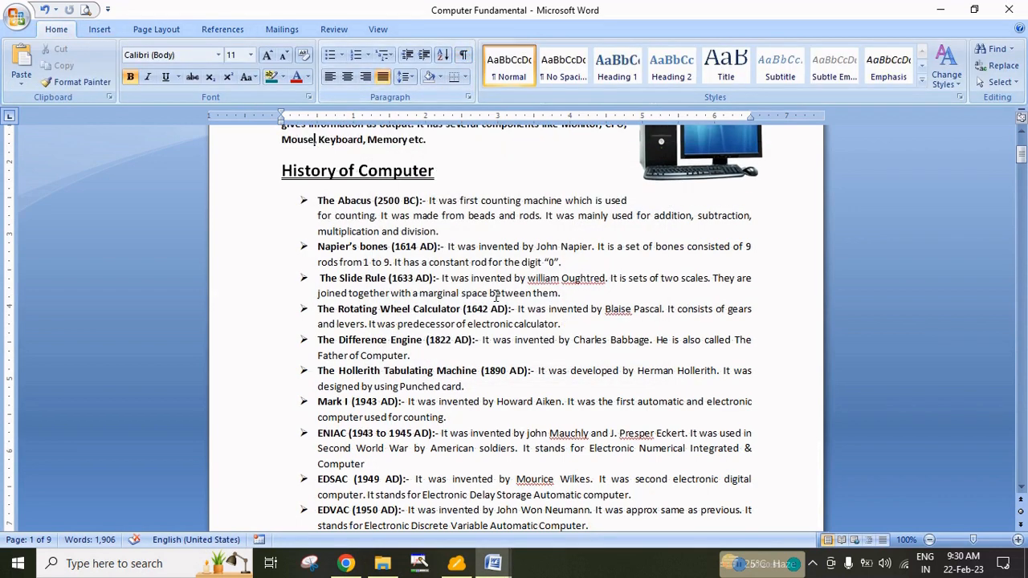
- Mark "Keyboard" in the Introduction paragraph as a citation in the Input Device category, and hide the formatting marks
drag(318, 175, 363, 175)
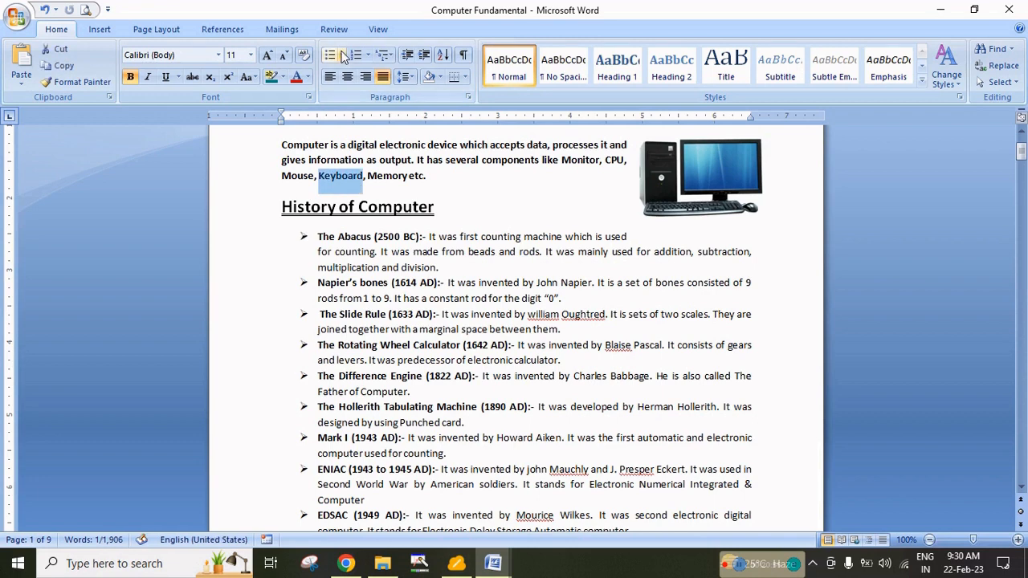
click(221, 29)
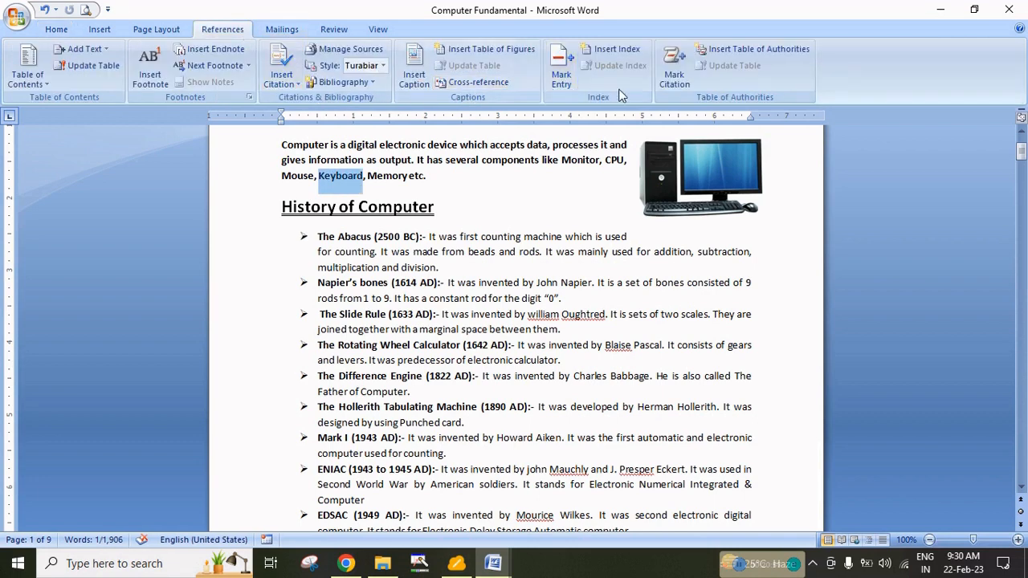
click(676, 69)
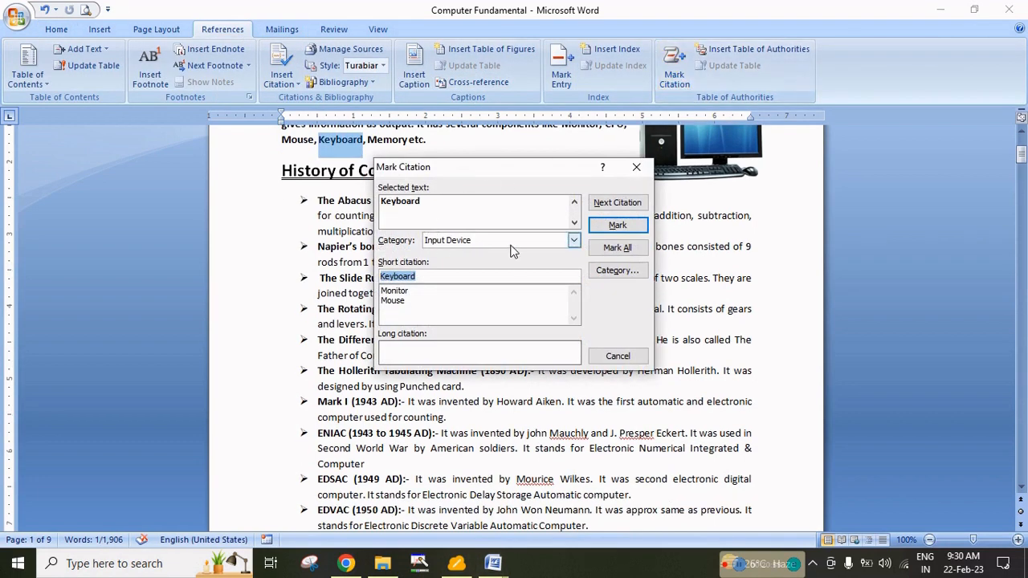
click(617, 225)
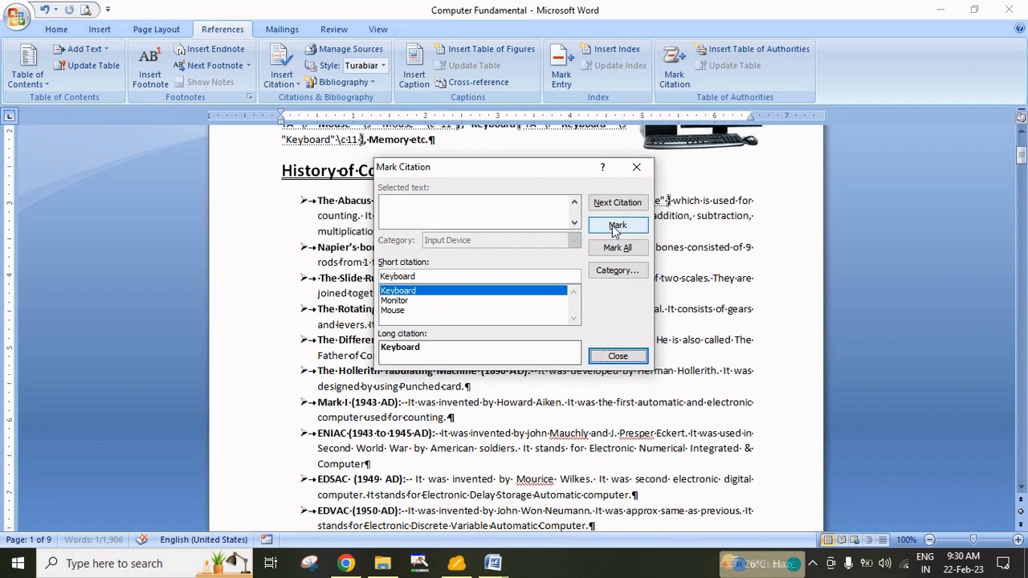
click(615, 357)
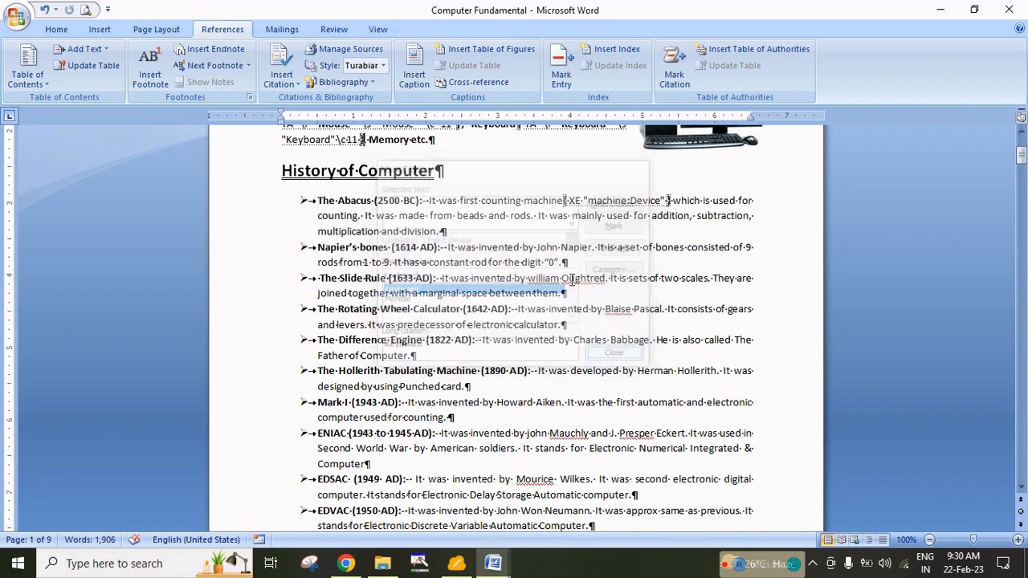
click(60, 30)
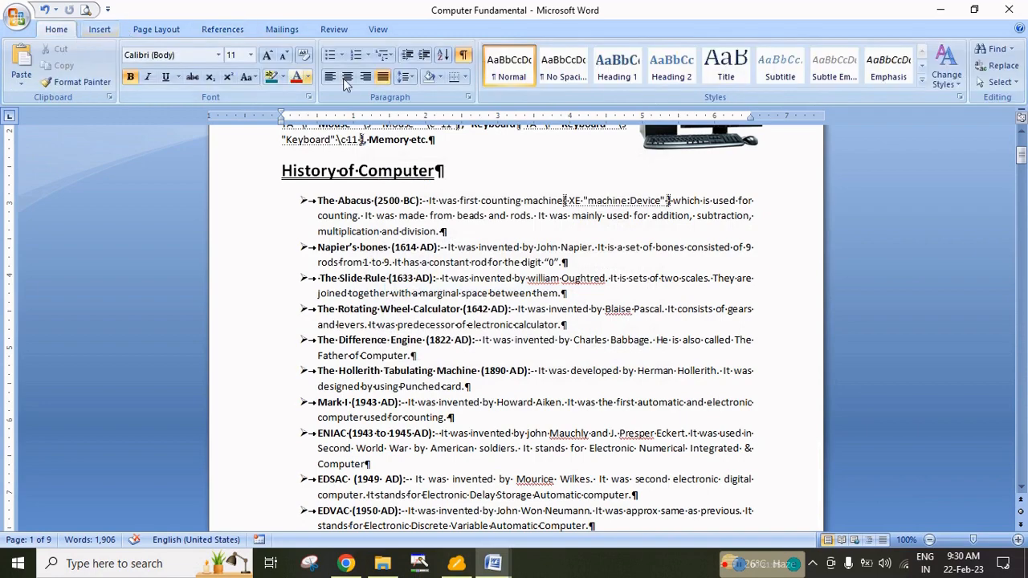
click(464, 54)
- Mark "Joystick" in the paragraph under the Joystick heading as a citation in the Input Device category, and hide the formatting marks
scroll(506, 285, down, 20)
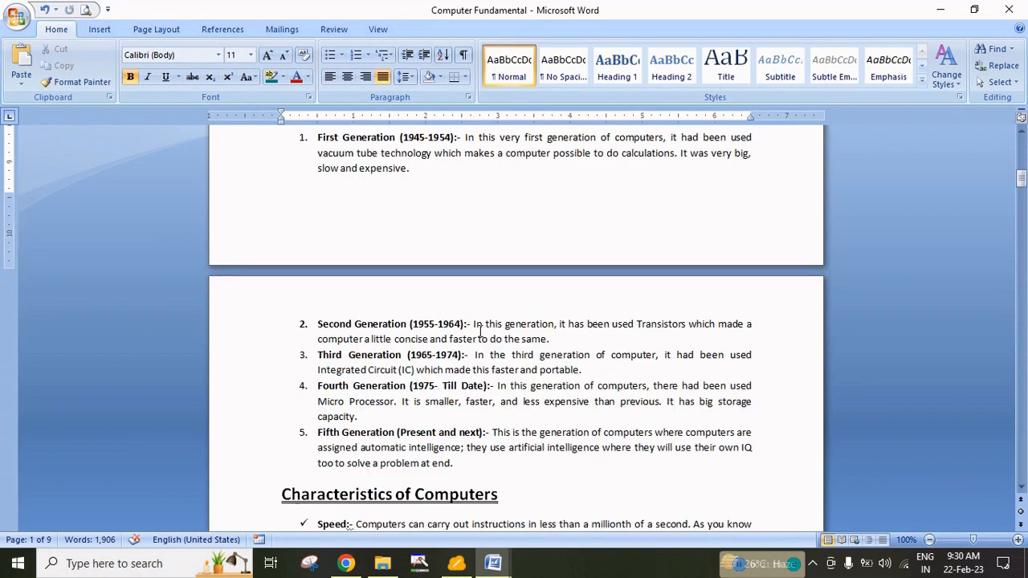
scroll(440, 397, down, 15)
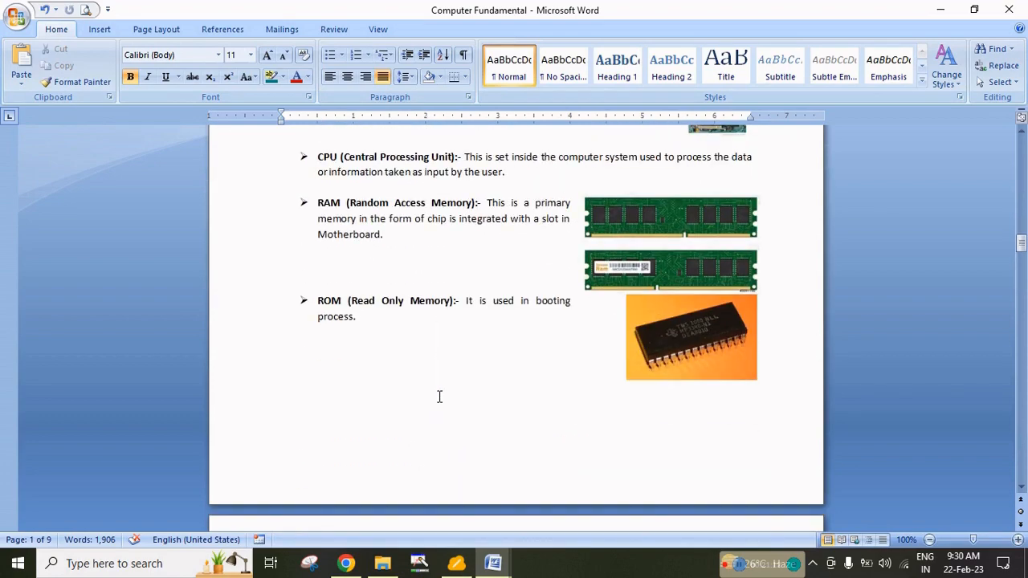
scroll(439, 397, up, 1)
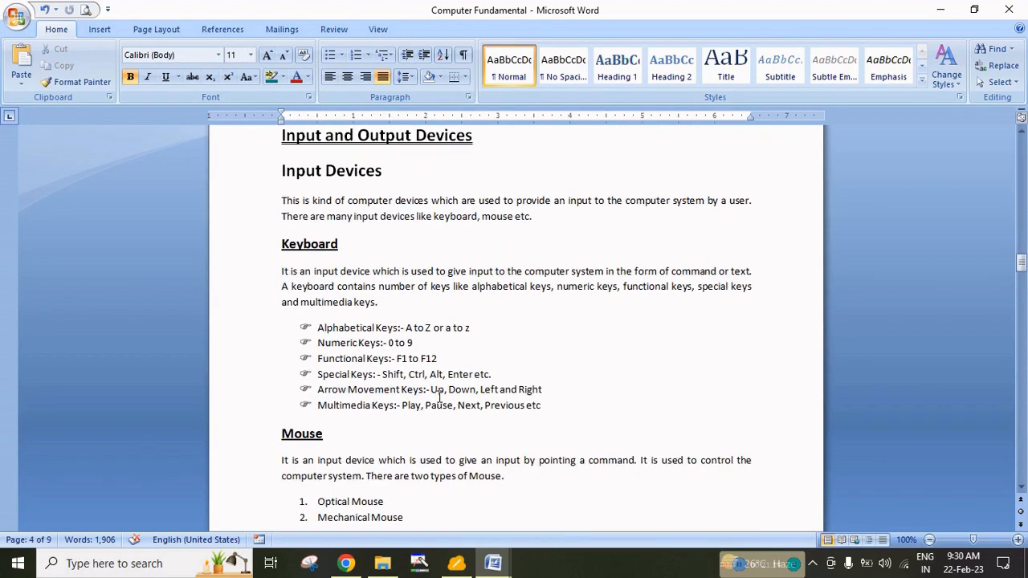
scroll(439, 397, down, 10)
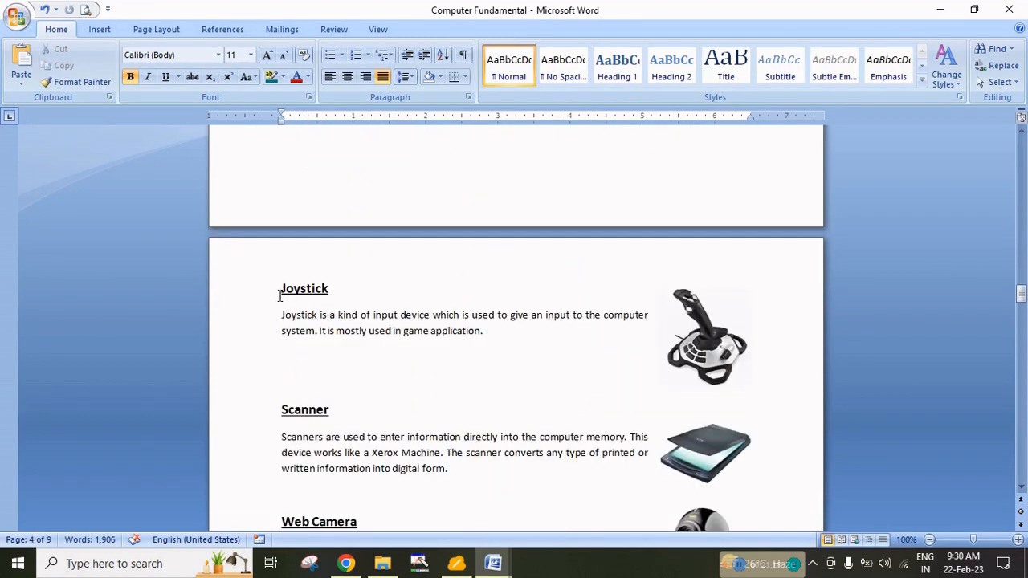
drag(280, 295, 333, 292)
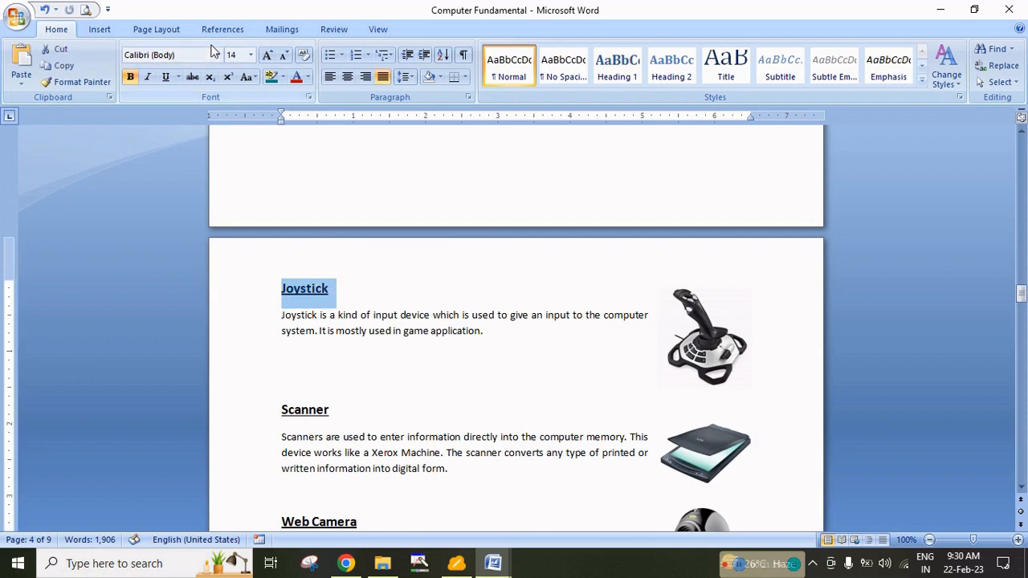
click(282, 314)
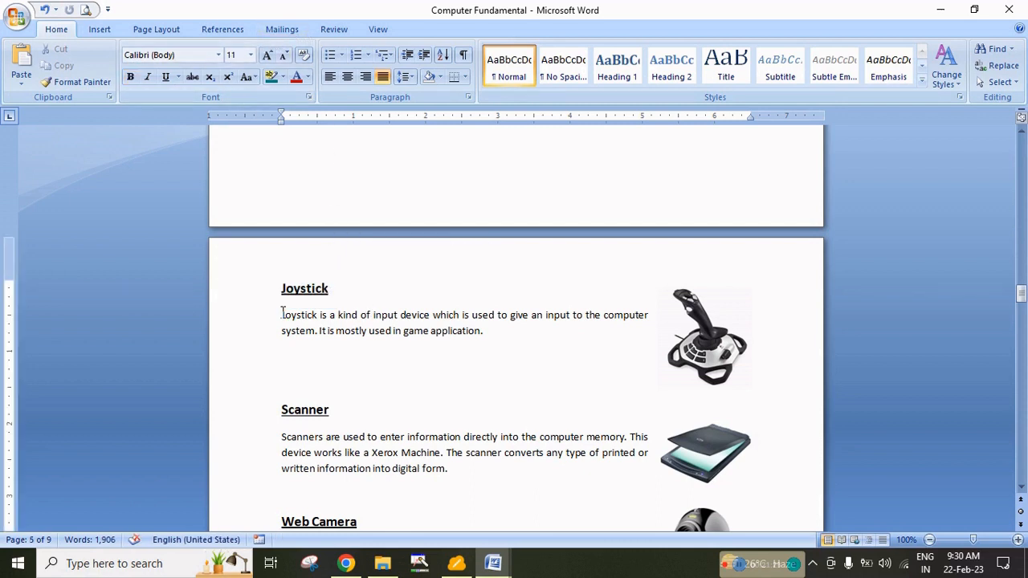
drag(282, 314, 318, 315)
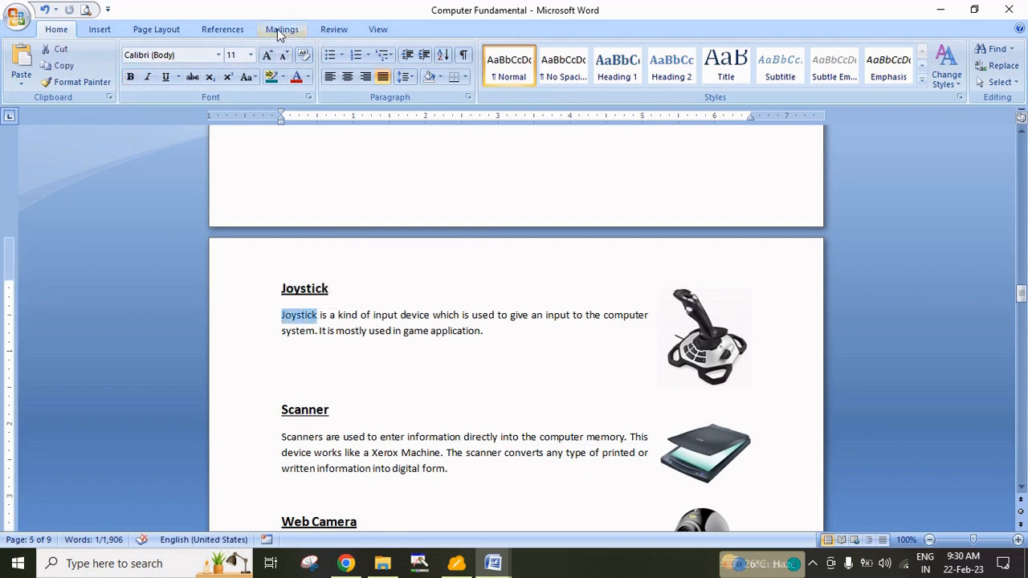
click(221, 29)
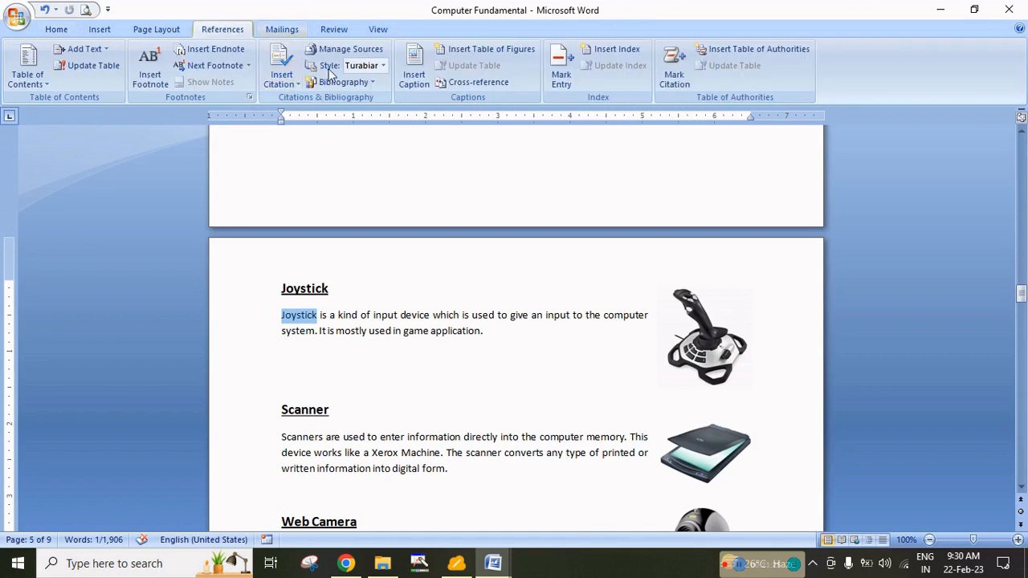
click(675, 75)
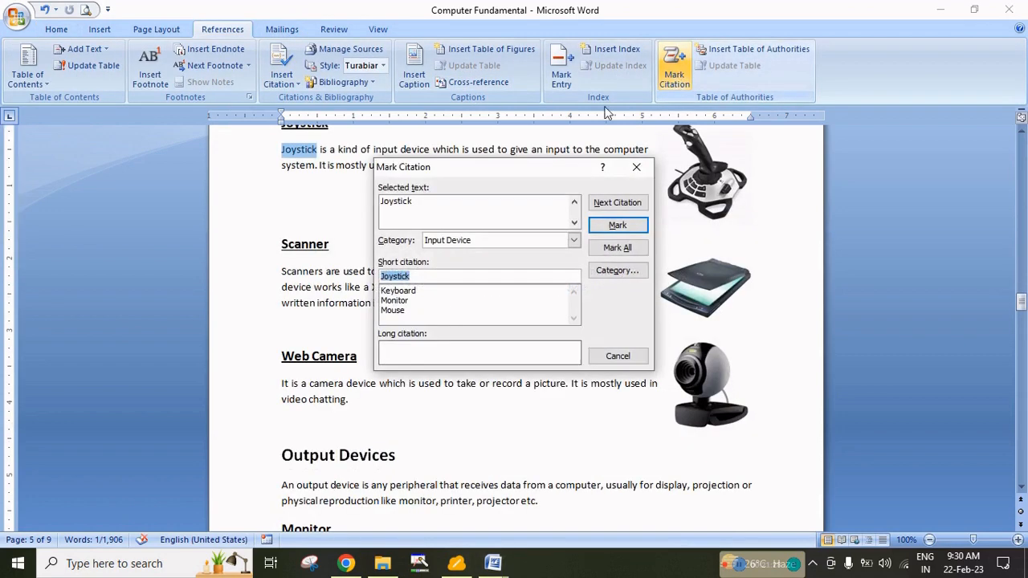
click(615, 226)
click(618, 356)
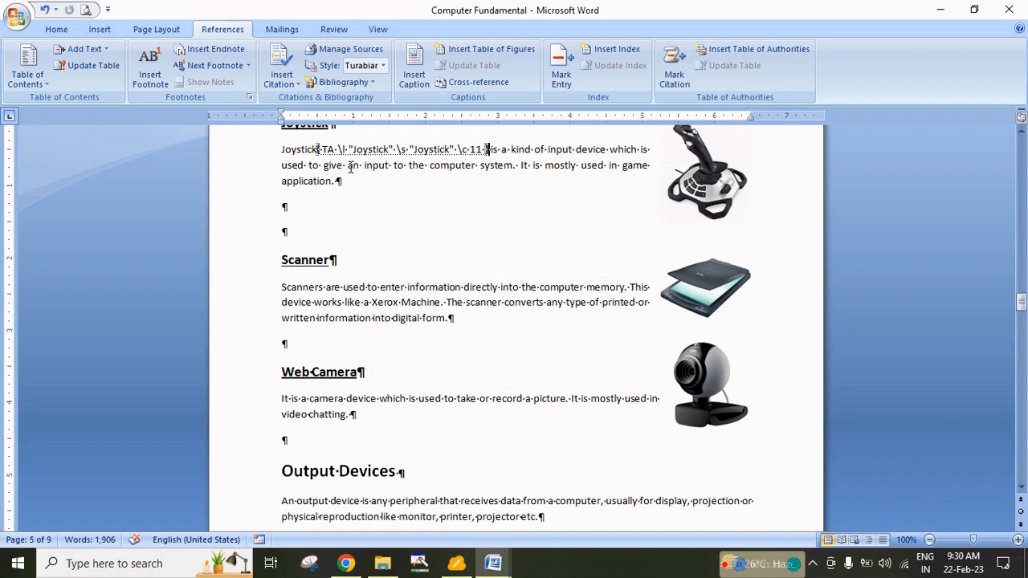
click(56, 30)
key(ctrl+shift+8)
- Mark "printer" in the first sentence under the Printers heading as a citation in the Output Device category
scroll(402, 313, down, 12)
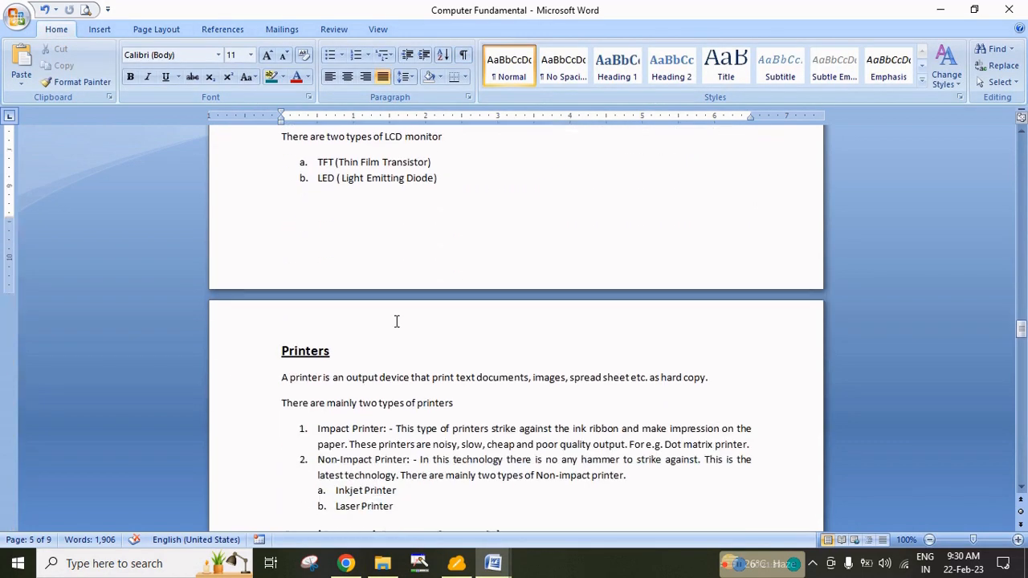
double_click(292, 375)
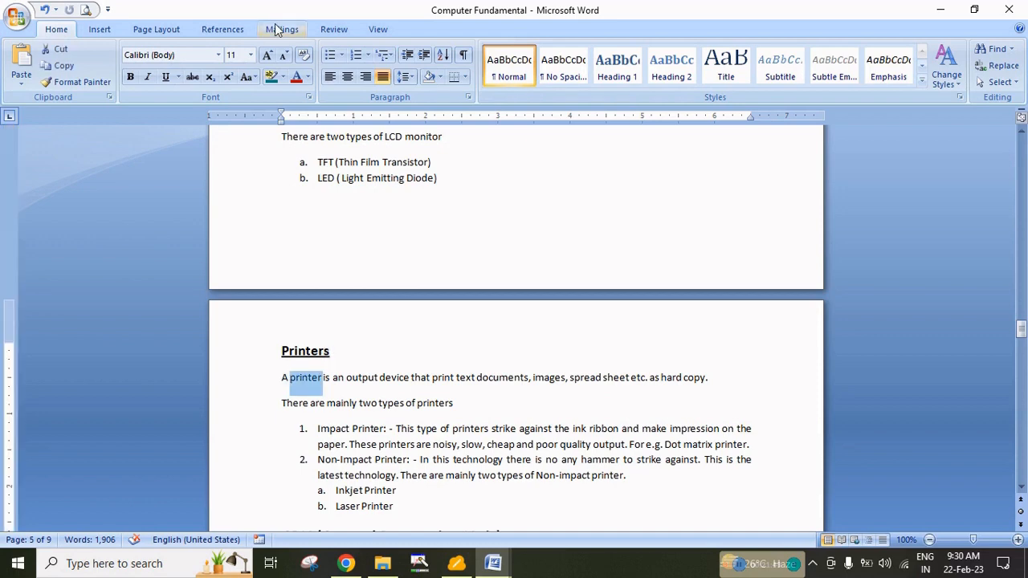
click(229, 29)
click(675, 72)
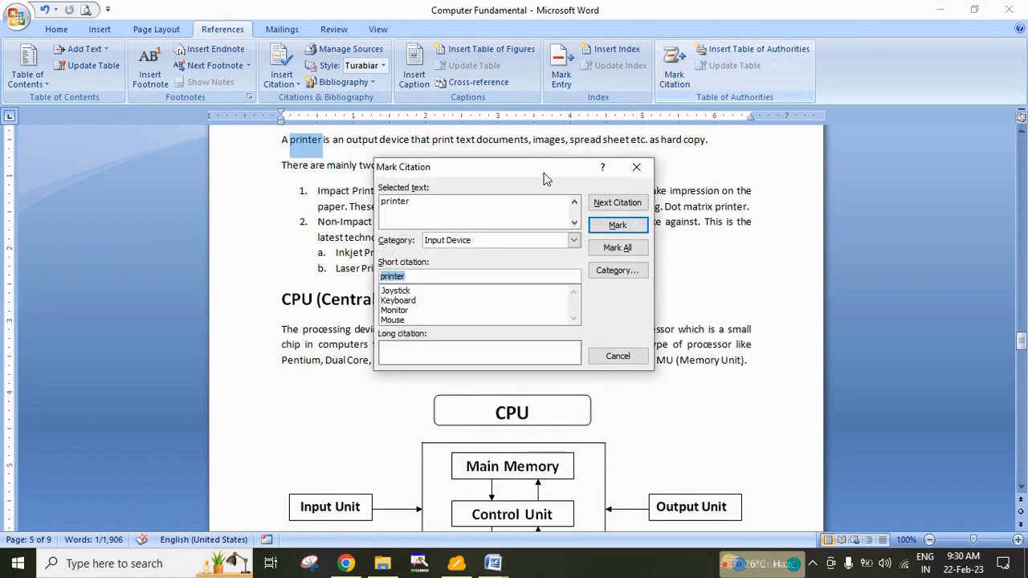
click(553, 241)
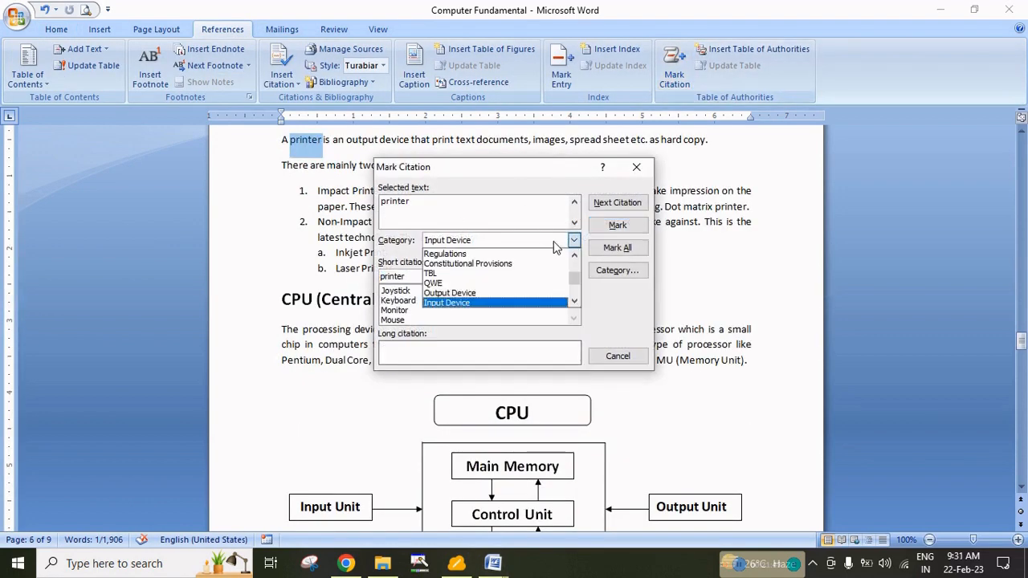
click(457, 292)
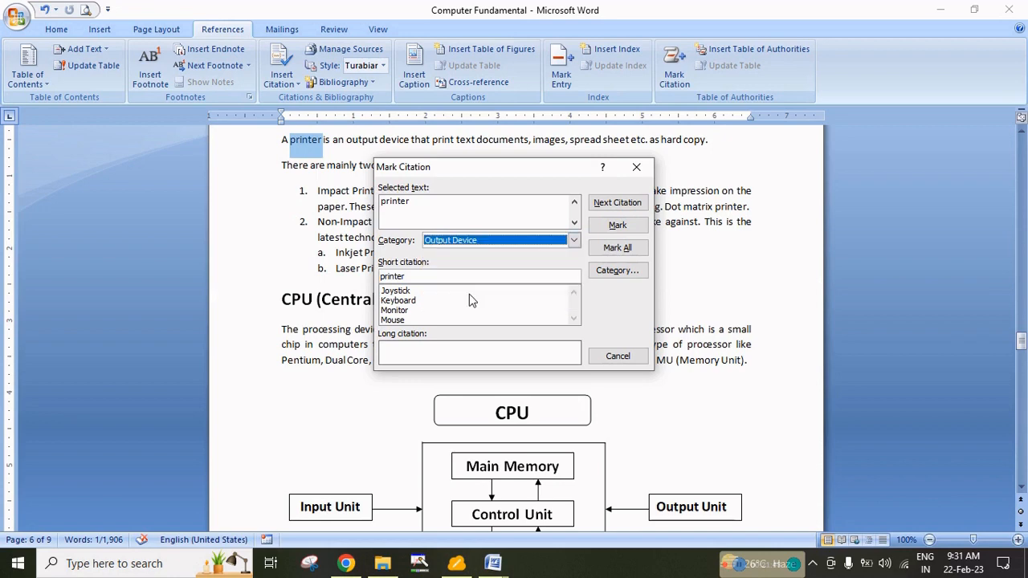
click(617, 225)
click(617, 356)
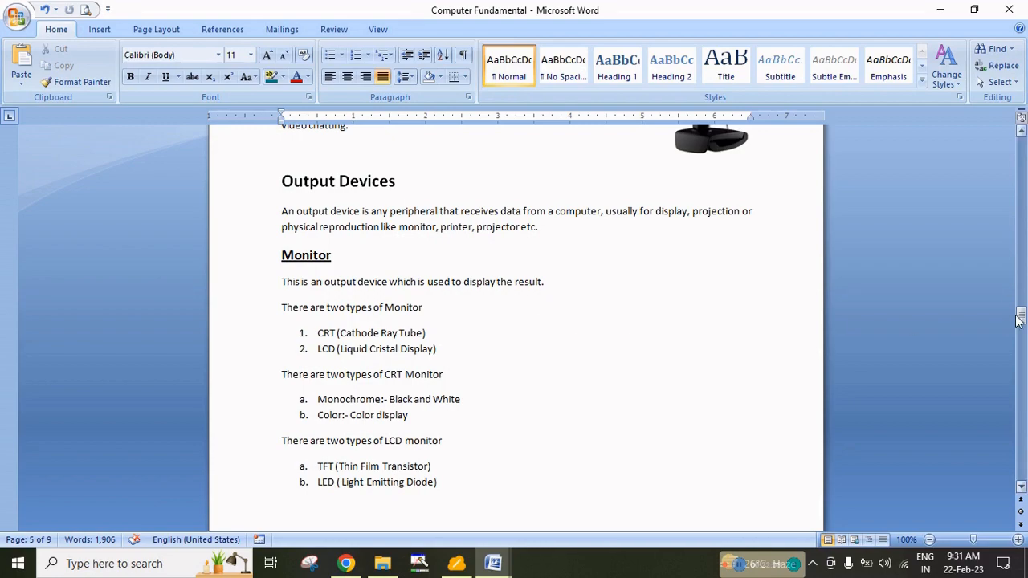
- Insert a table of authorities below the Application Software paragraph on the last page, covering all categories, with a dotted tab leader and Classic format
drag(1021, 315, 1025, 480)
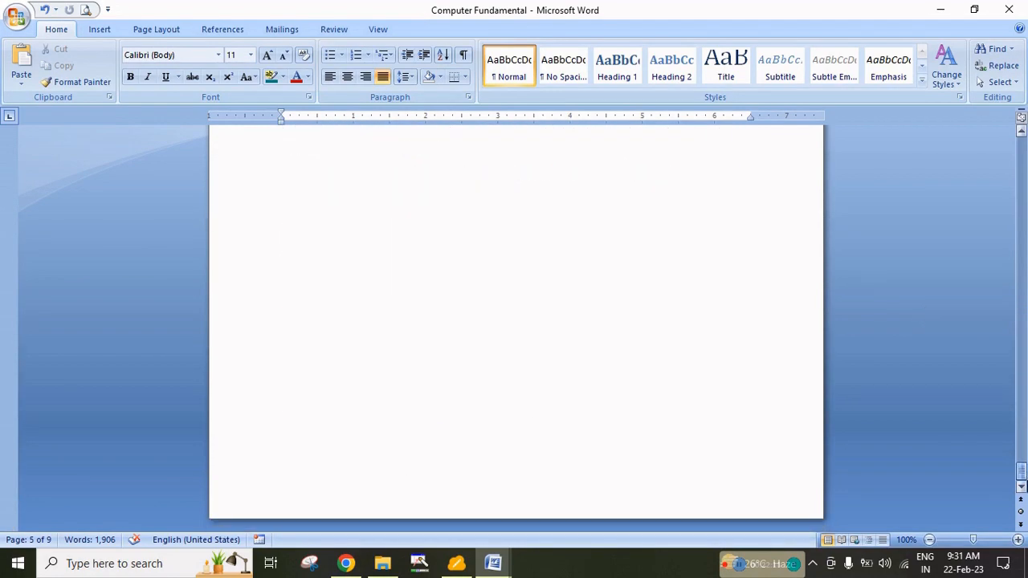
scroll(391, 392, up, 3)
click(293, 315)
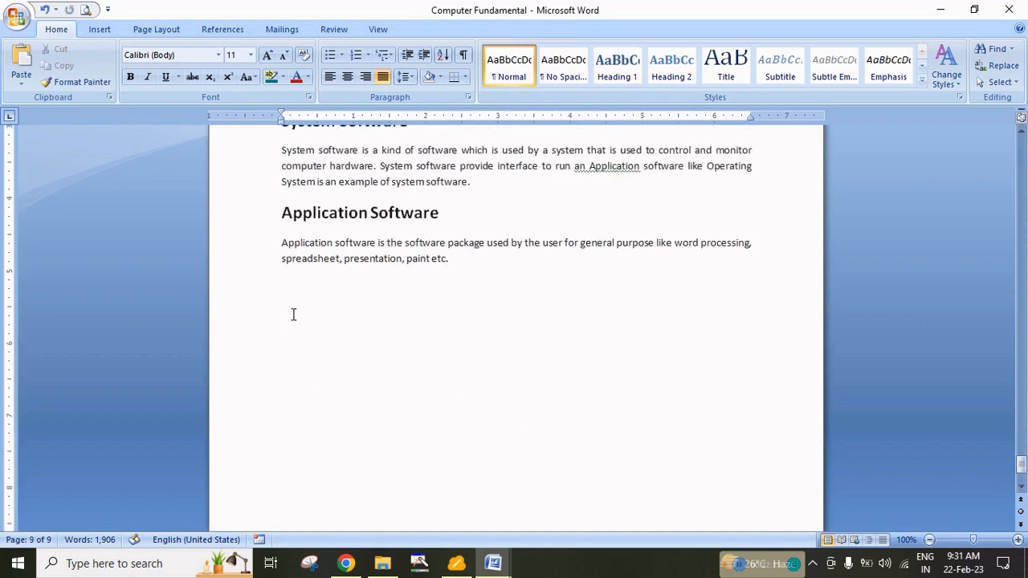
click(218, 29)
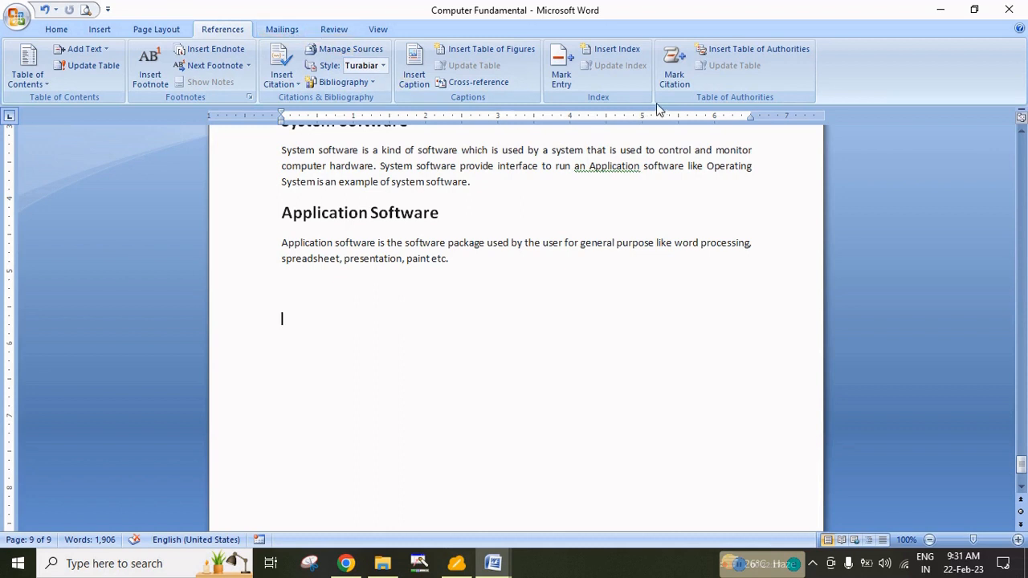
click(721, 50)
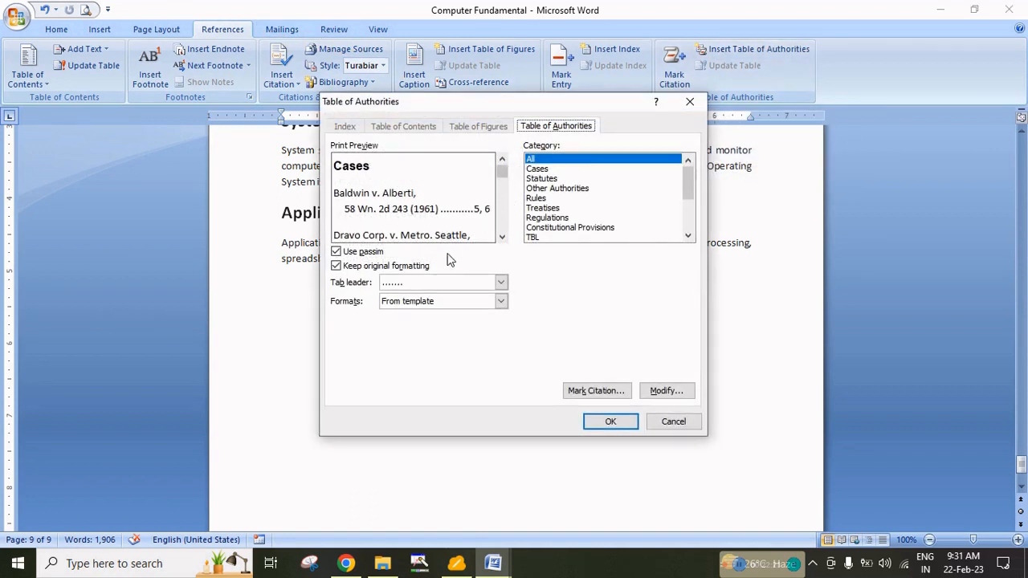
click(501, 283)
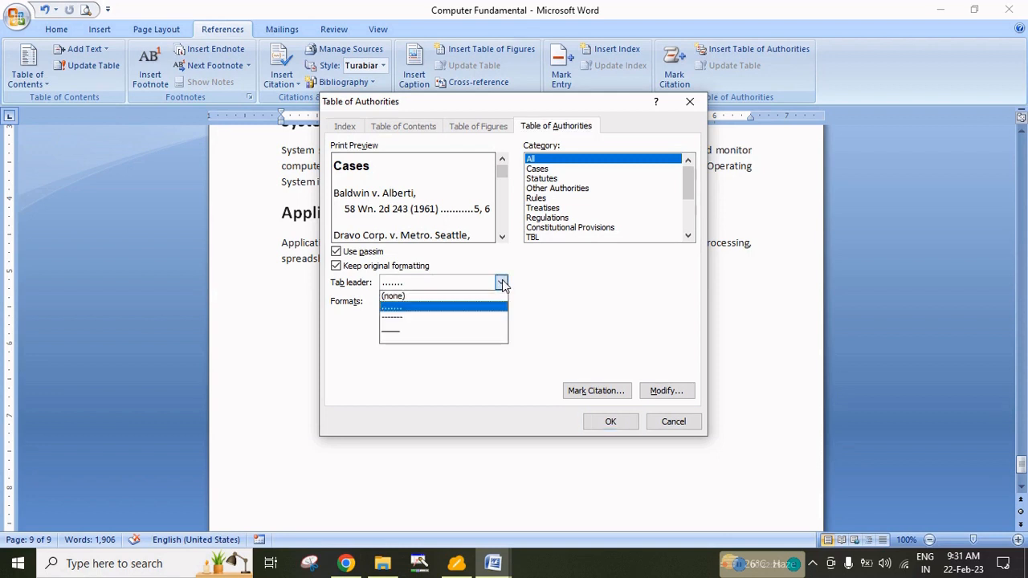
click(434, 306)
click(432, 306)
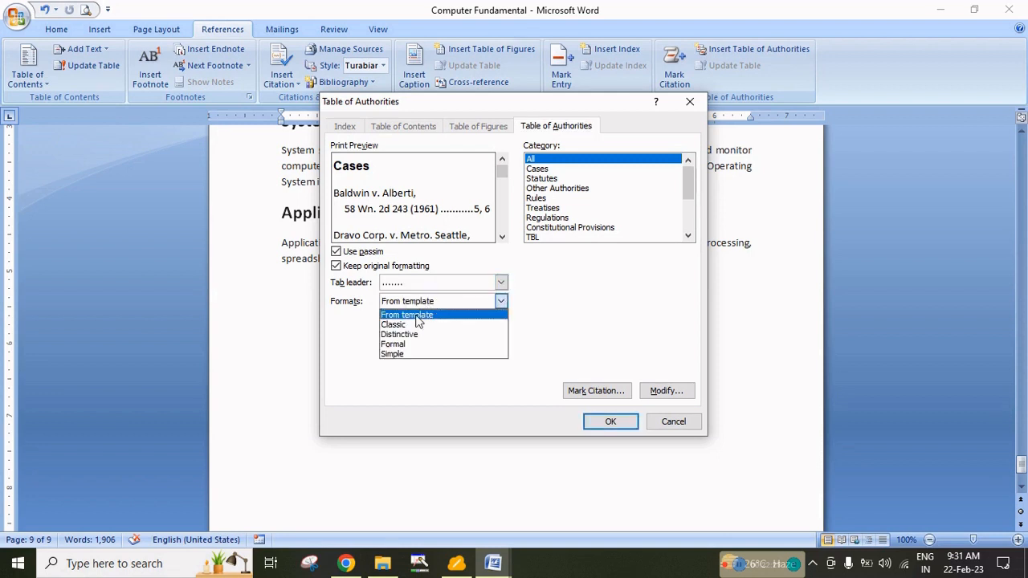
click(413, 325)
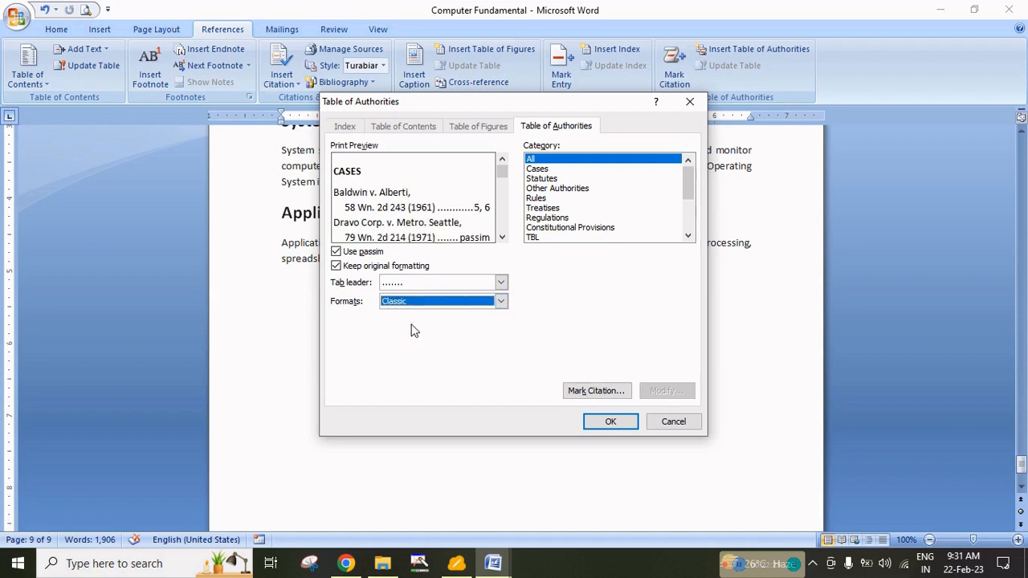
click(609, 419)
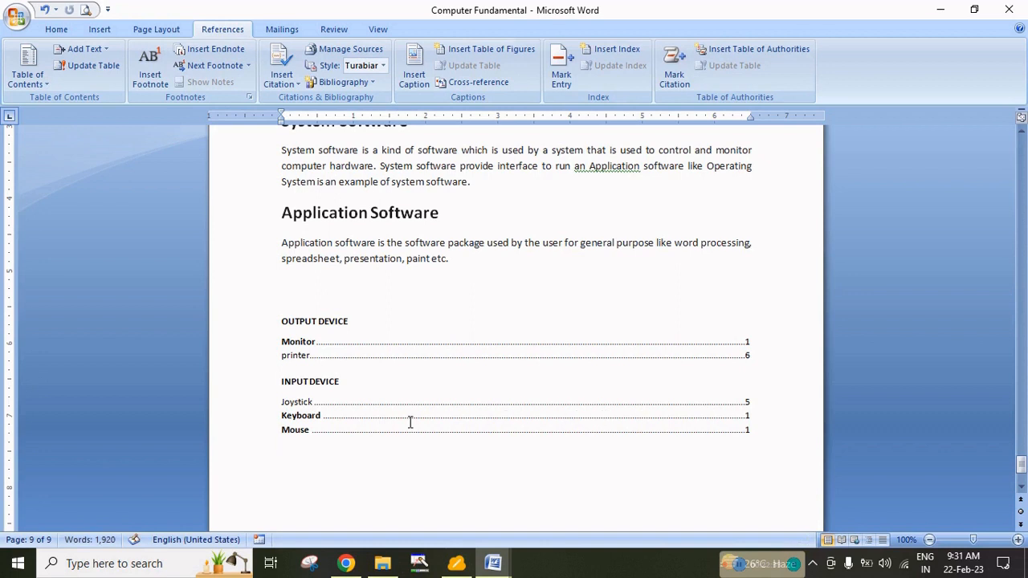